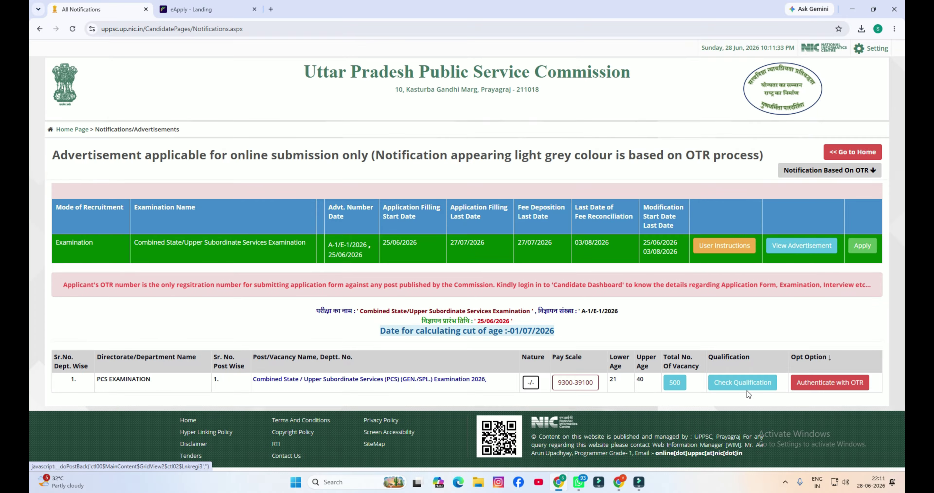
Start OTR authentication for the Combined State/Upper Subordinate Services (PCS) Examination 2026 and, with OTR registration marked as not completed, open the new registration form
left_click(830, 382)
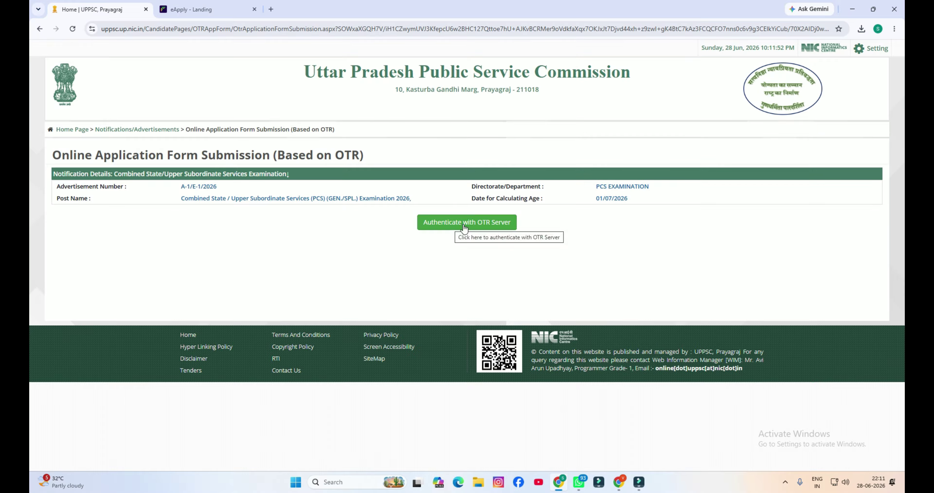
left_click(464, 227)
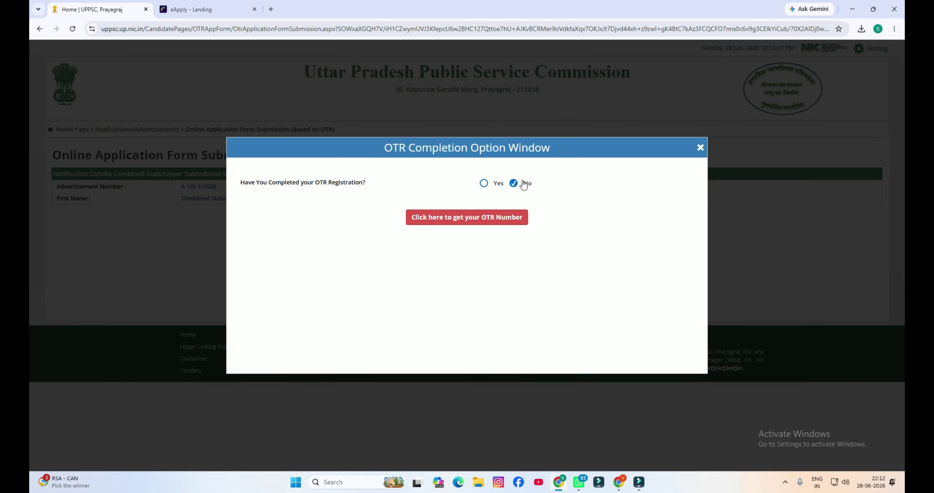
left_click(453, 219)
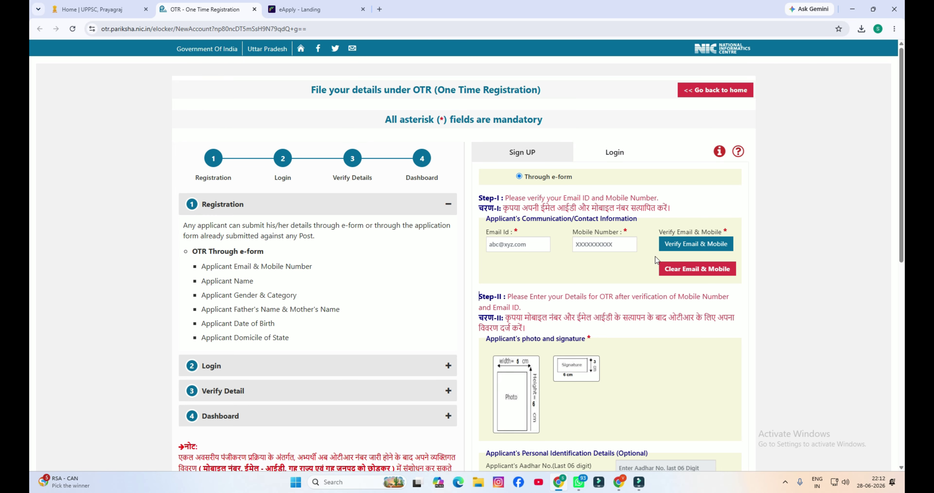
Start verification of the applicant's contact details and request OTPs for both the email ID and the mobile number
left_click(697, 244)
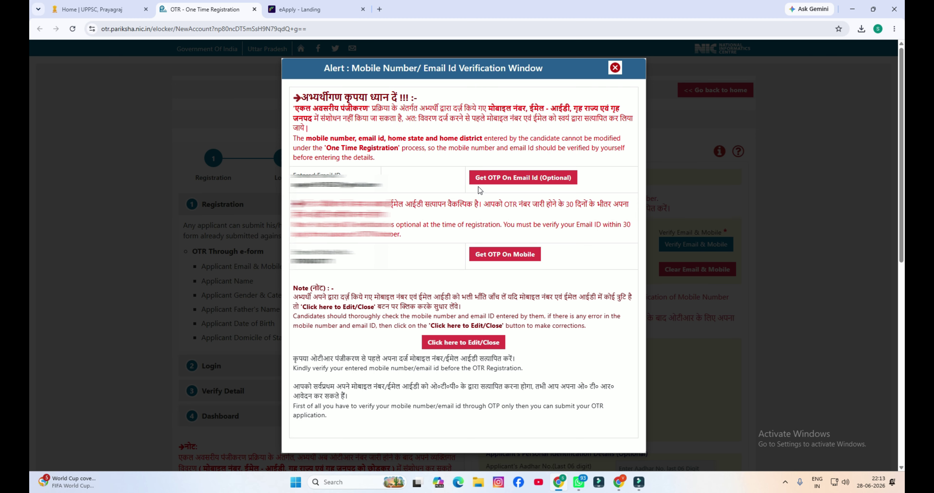
left_click(503, 181)
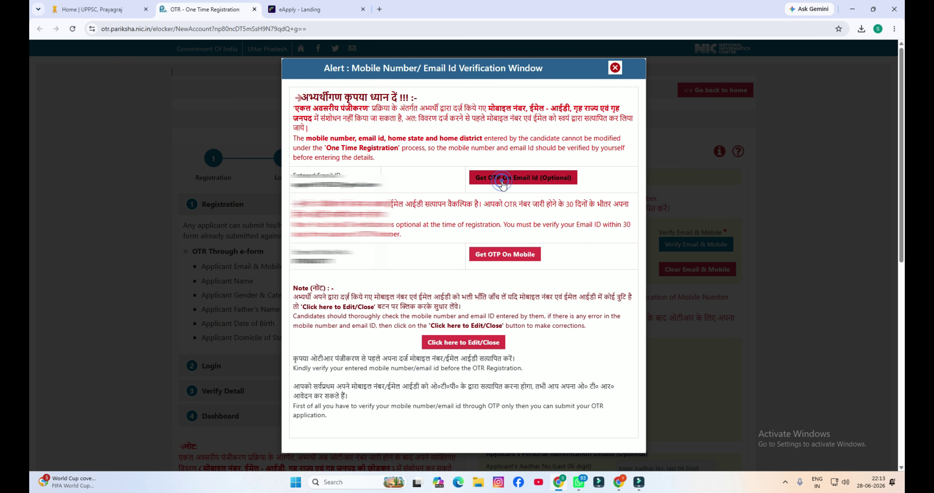
left_click(489, 258)
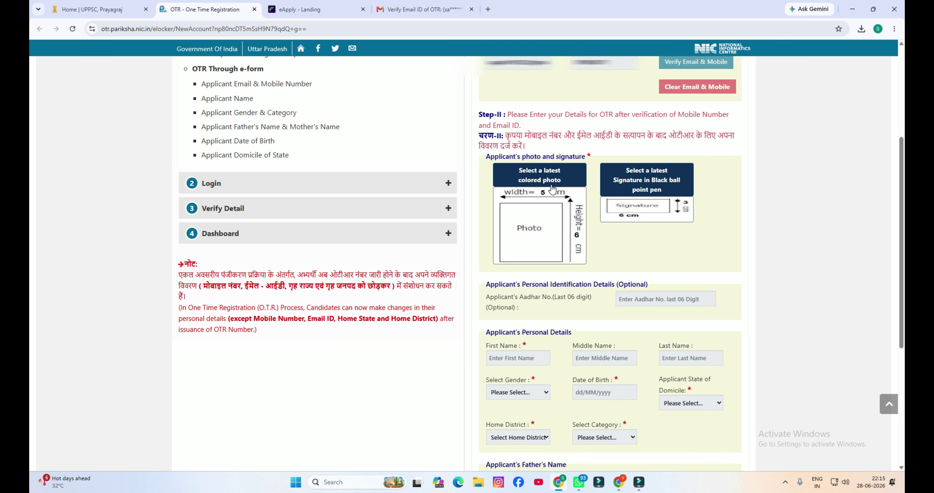
Fill in the last six digits of the applicant's Aadhaar number in the optional personal identification details
scroll(577, 179, "down", 5)
left_click(640, 97)
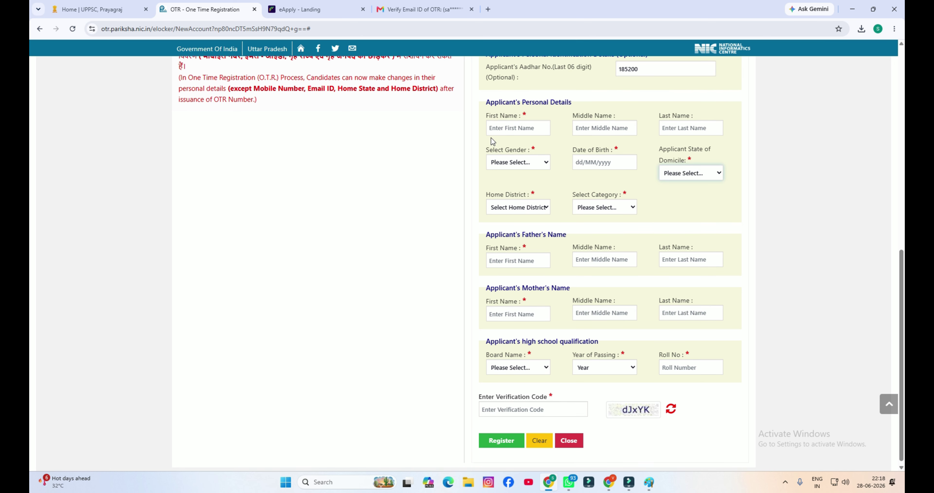
Go through the gender and date of birth fields and set the applicant's state of domicile to BIHAR
left_click(509, 163)
left_click(508, 163)
left_click(592, 162)
left_click(687, 174)
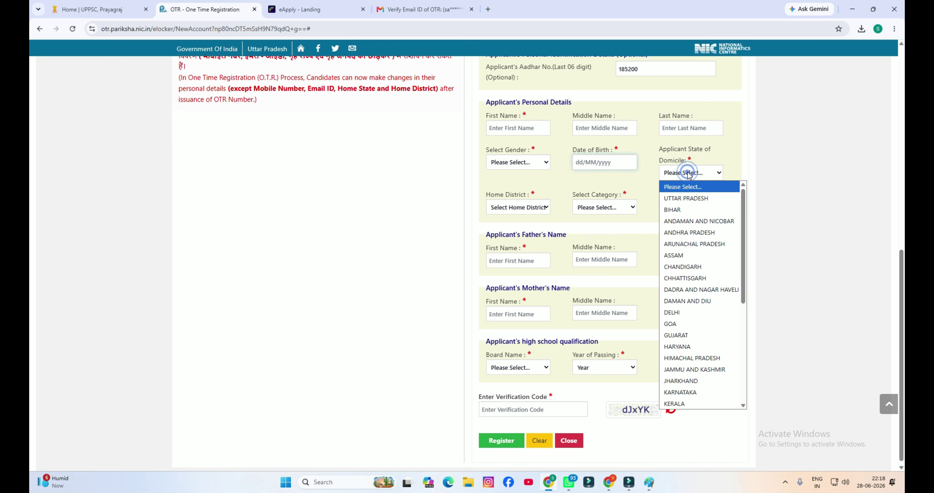
left_click(680, 209)
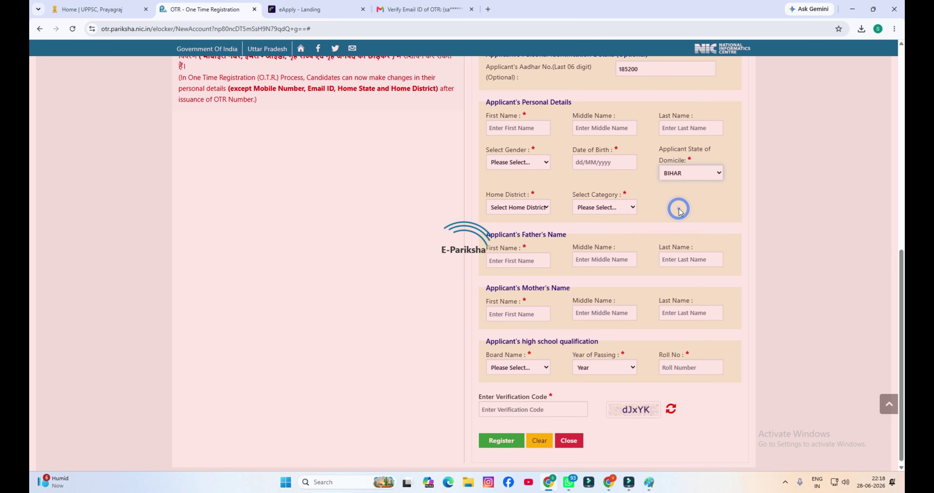
Set the applicant's home district to BANKA and the category to GENERAL
left_click(516, 204)
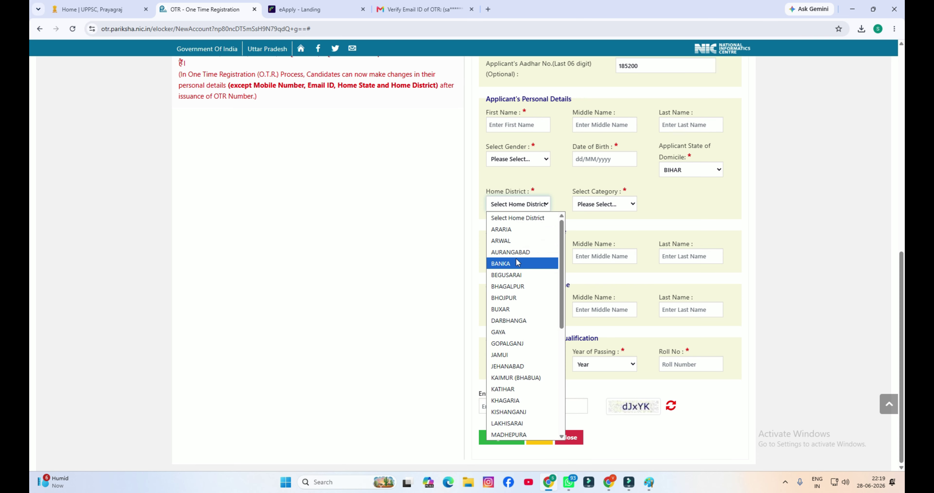
left_click(516, 264)
left_click(597, 205)
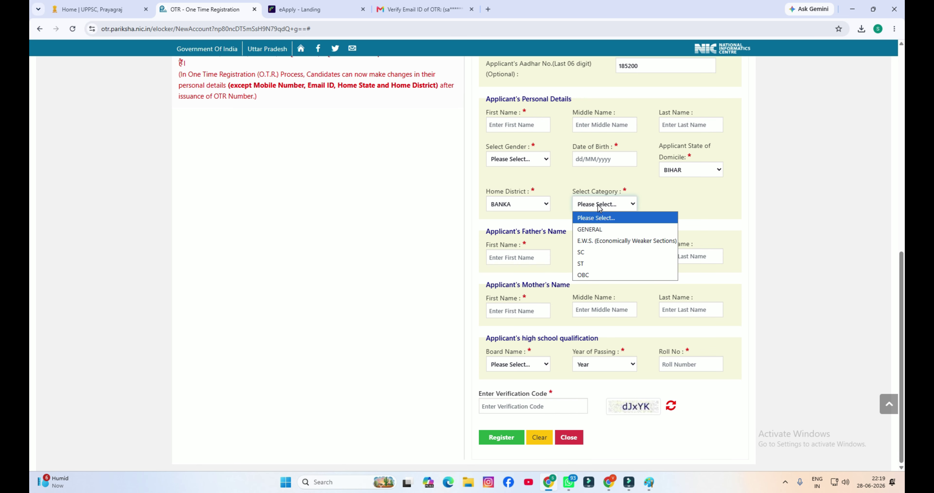
left_click(604, 230)
left_click(519, 258)
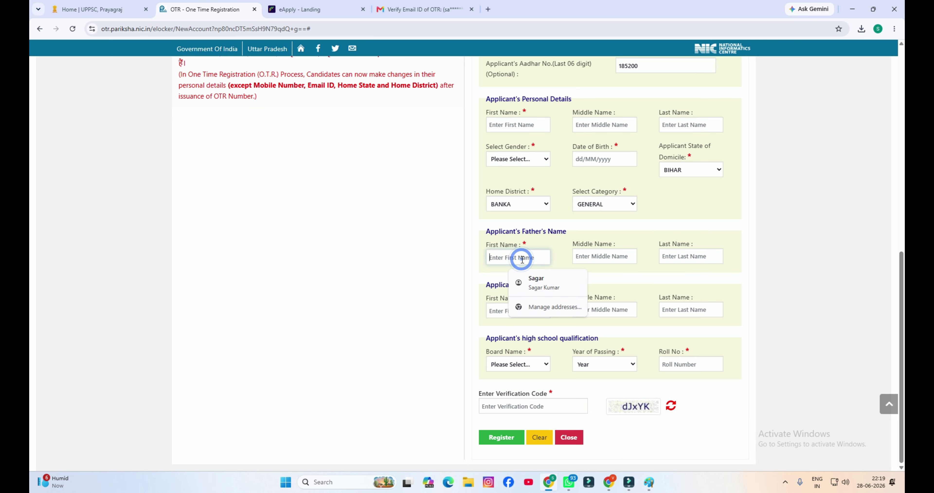
left_click(680, 256)
left_click(746, 200)
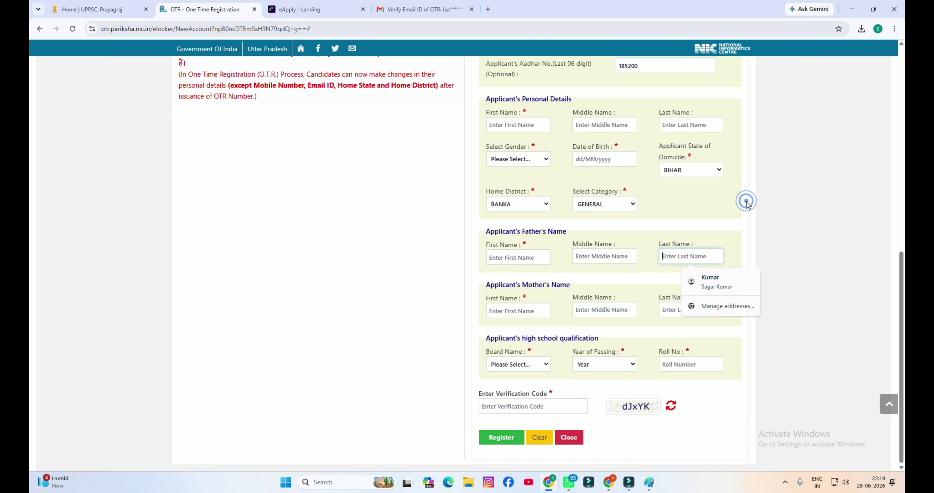
left_click(522, 309)
left_click(682, 314)
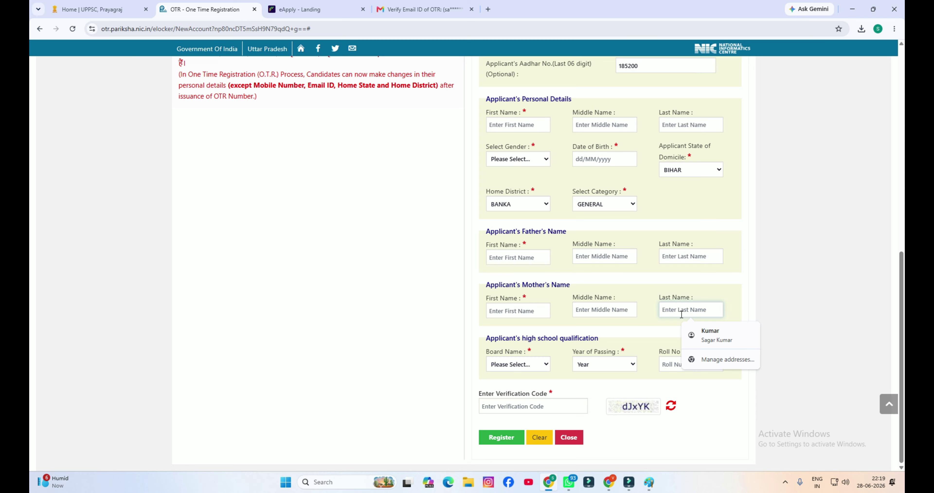
Choose the Bihar School Examination Board as the high school board and submit the OTR registration form
left_click(522, 368)
left_click(522, 368)
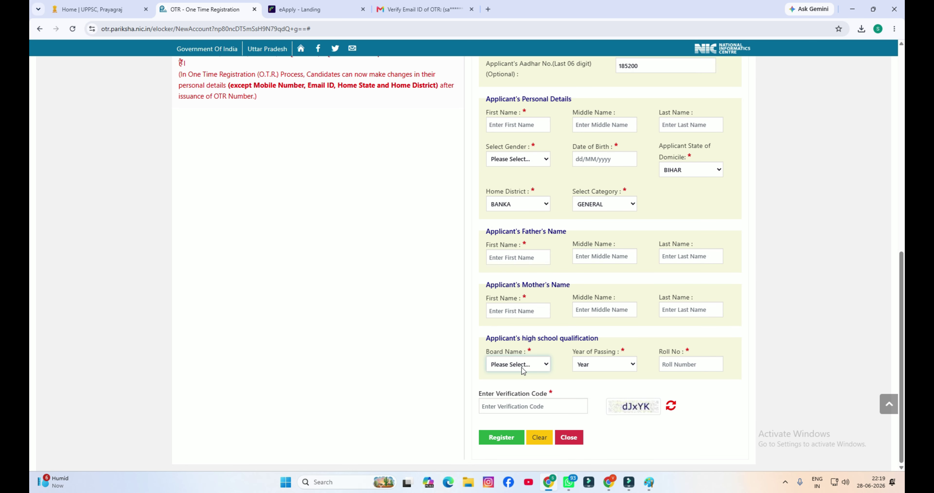
left_click(523, 370)
left_click(531, 336)
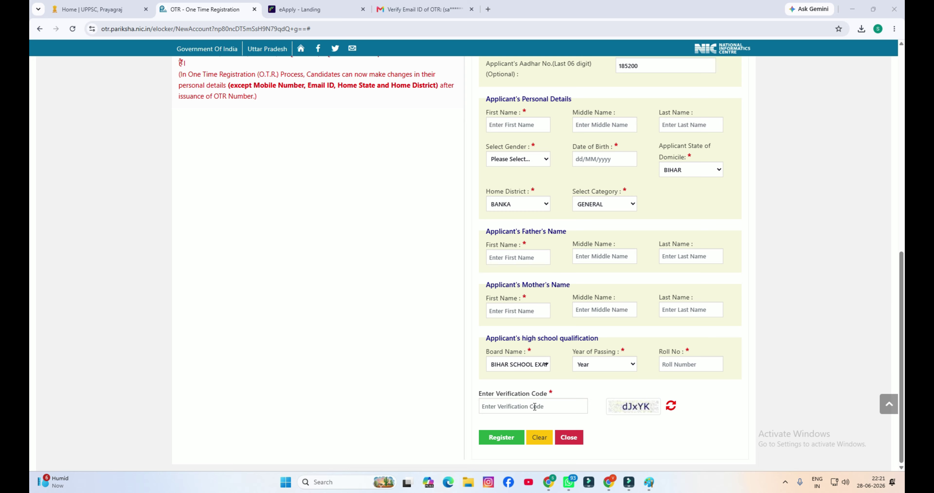
left_click(508, 437)
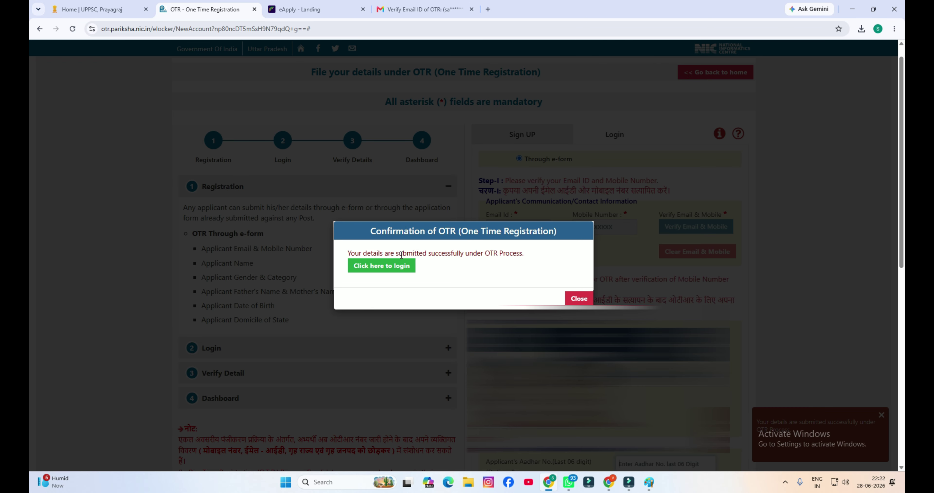
Proceed to the OTR login and create the account's login password, submitting it with the captcha code
left_click(389, 271)
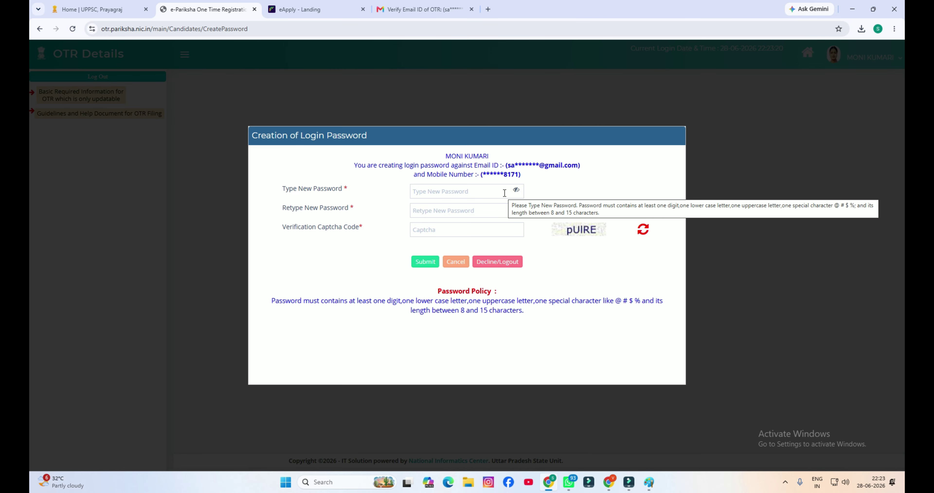
left_click(444, 193)
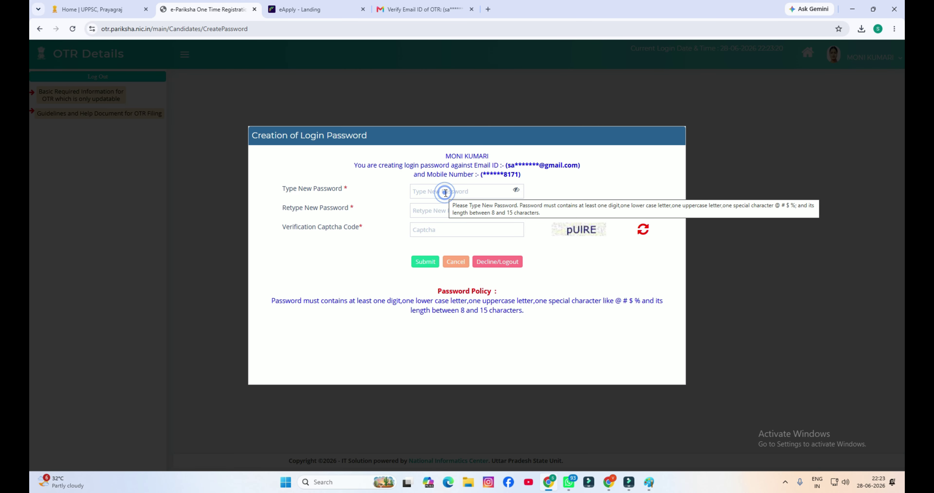
left_click(425, 261)
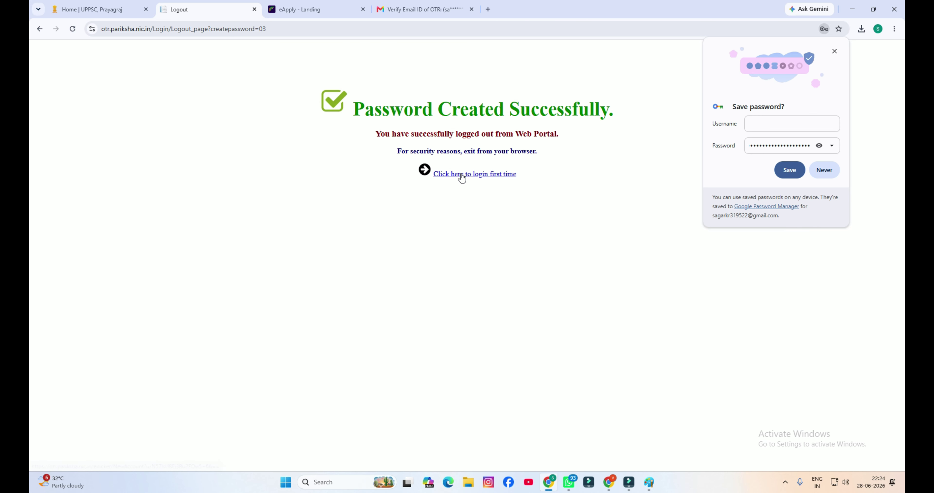
Log in to the OTR account through OTP, using the mobile number, the received OTP code and the captcha verification code
left_click(474, 176)
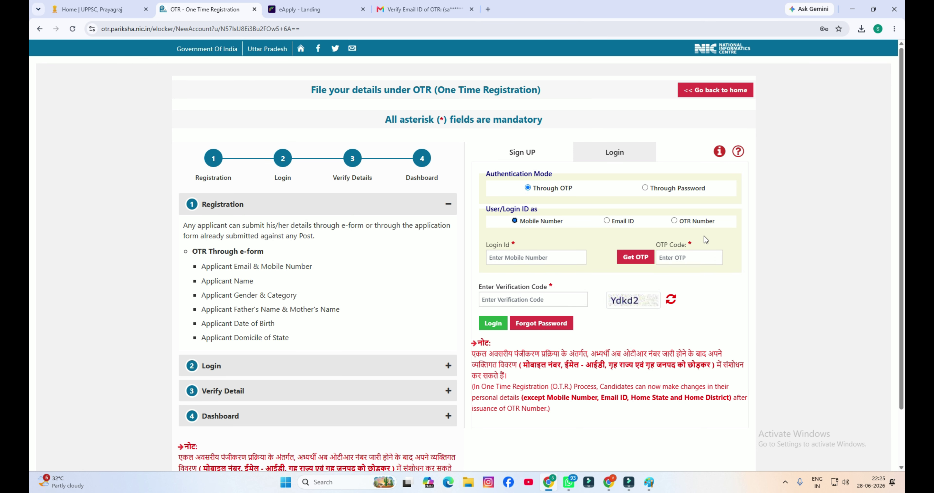
left_click(545, 258)
left_click(640, 255)
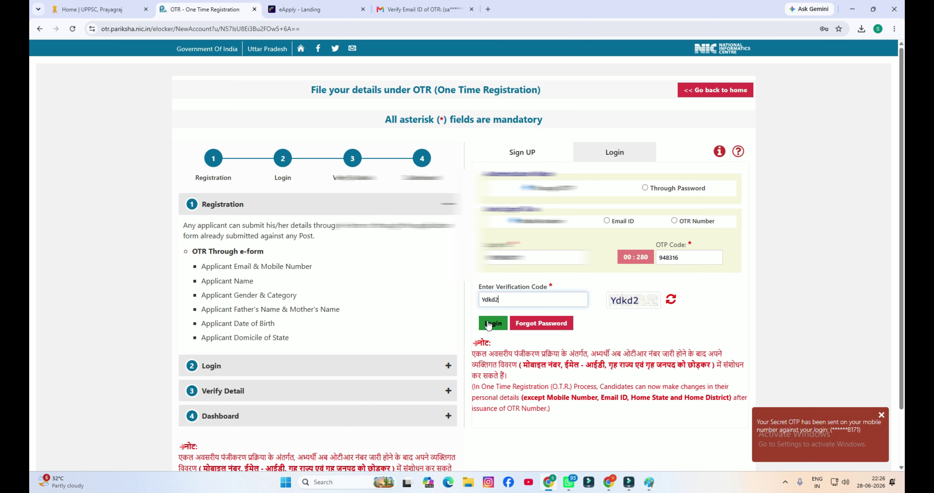
left_click(492, 323)
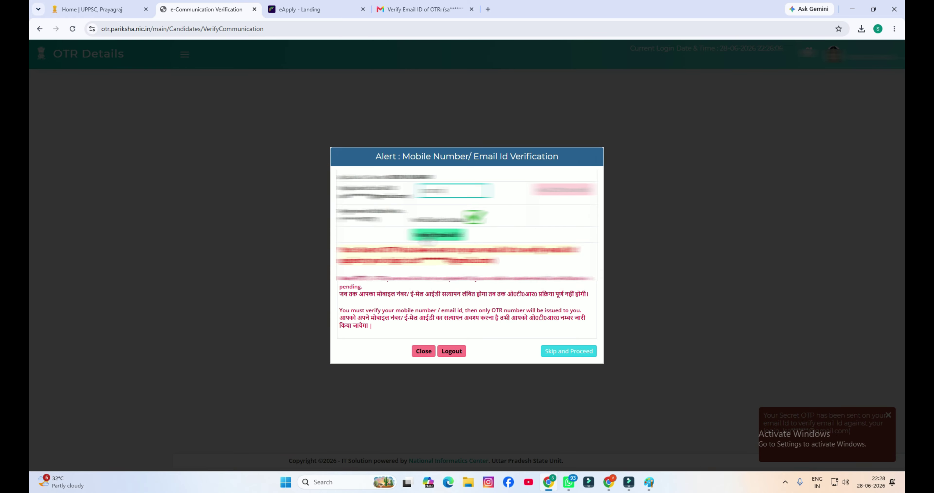
Verify the email ID with its OTP code and proceed to the candidate dashboard
left_click(437, 237)
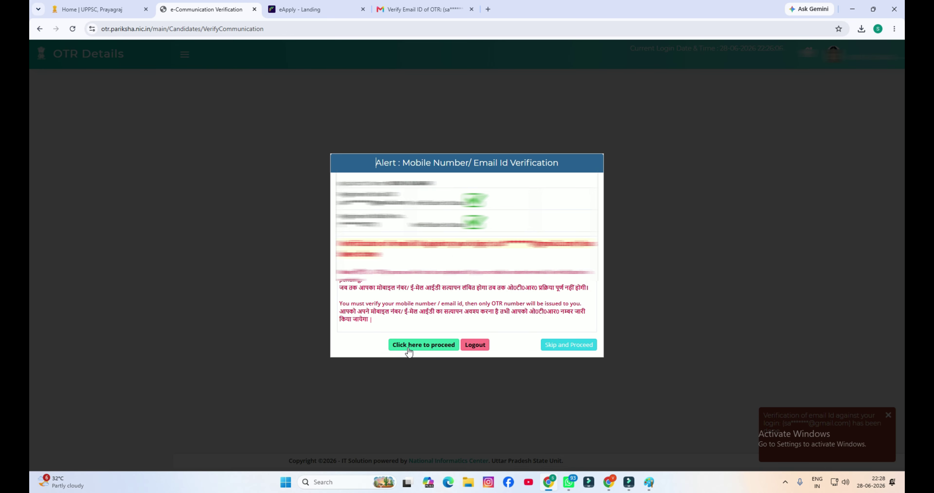
left_click(409, 347)
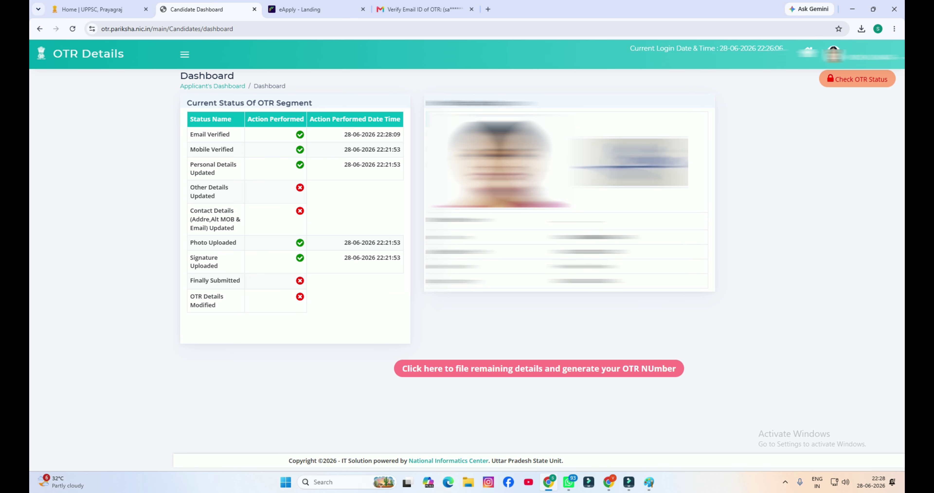
Open the remaining OTR details from the dashboard, then save the personal details and continue to the other personal details
left_click(475, 370)
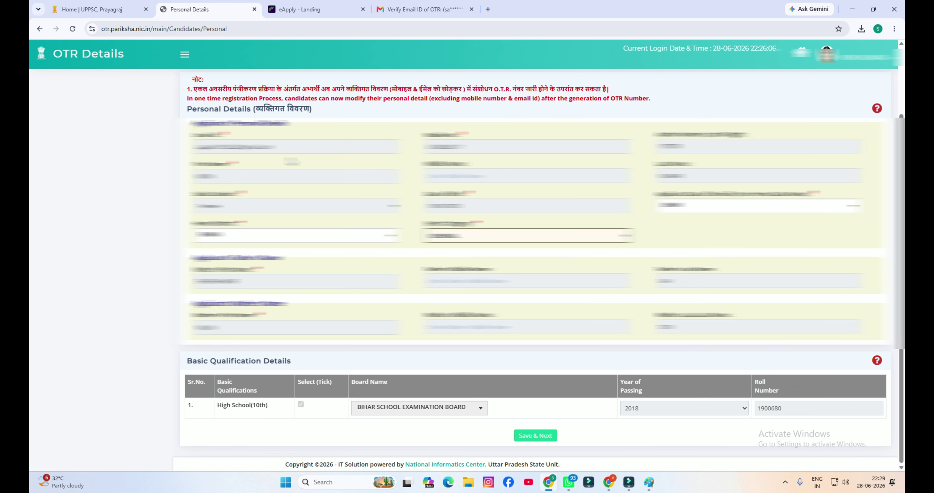
left_click(535, 436)
left_click(507, 102)
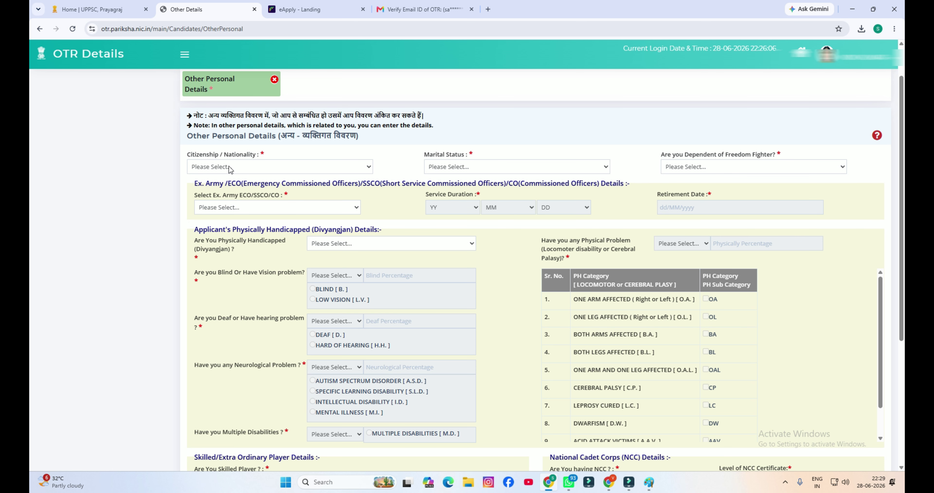
Examine the choices for citizenship, marital status, freedom fighter dependency and physical handicap in the other personal details
left_click(239, 167)
left_click(465, 166)
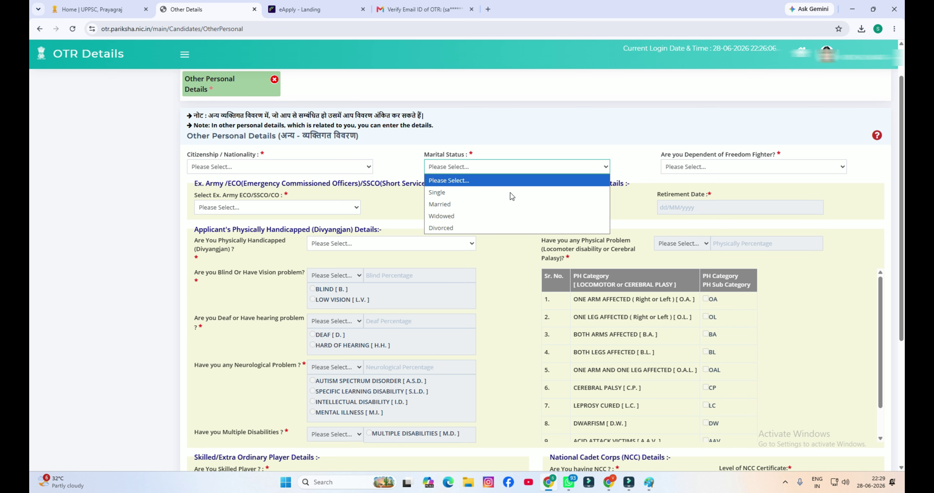
left_click(720, 167)
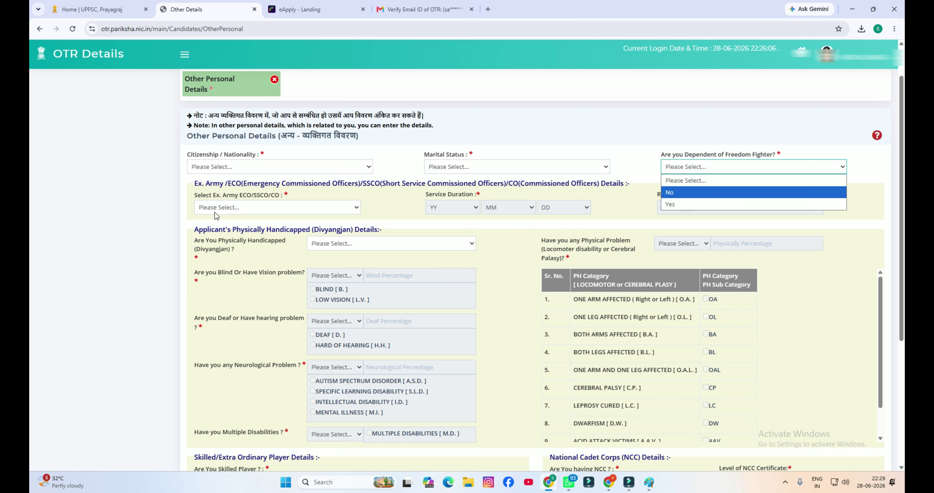
scroll(339, 155, "down", 2)
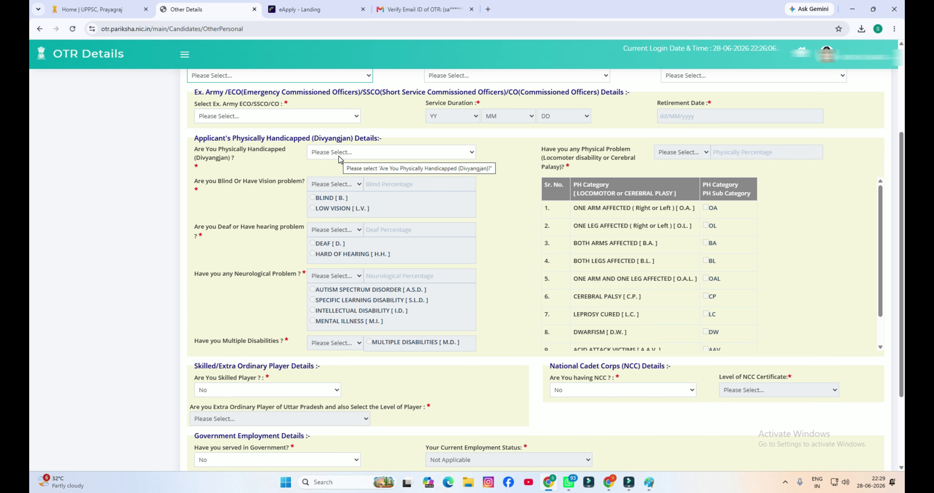
left_click(339, 155)
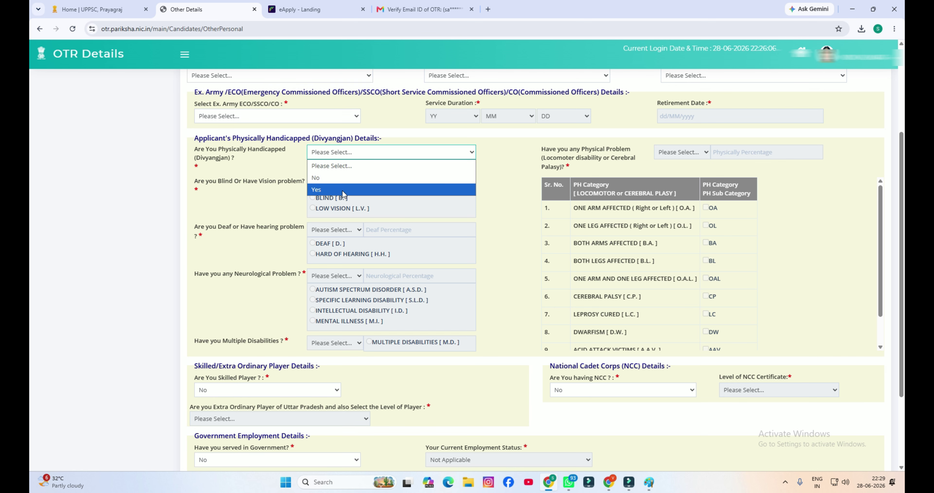
left_click(706, 163)
scroll(328, 205, "up", 1)
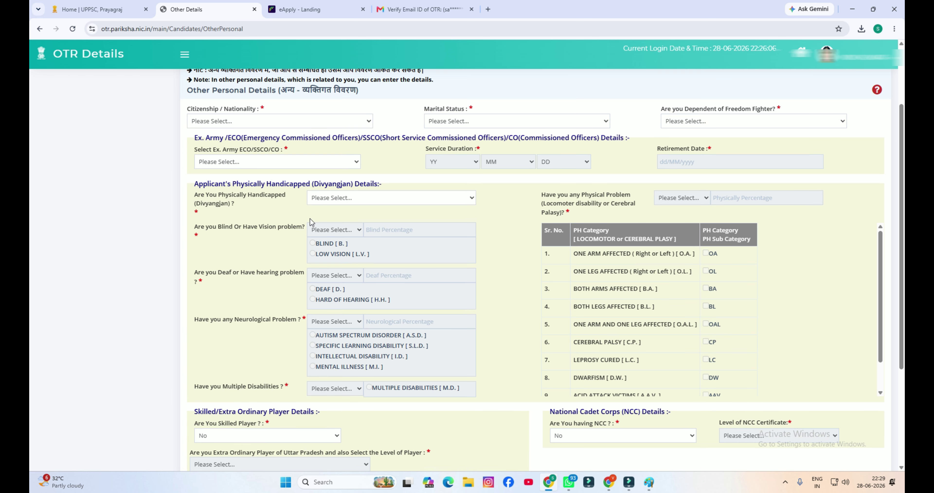
Set the skilled player answer to No in the Skilled/Extra Ordinary Player details
scroll(419, 224, "down", 4)
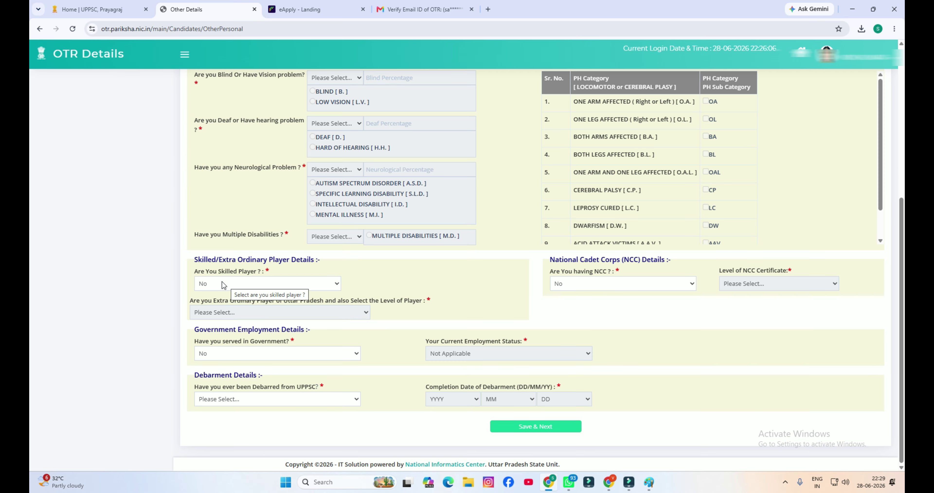
left_click(222, 285)
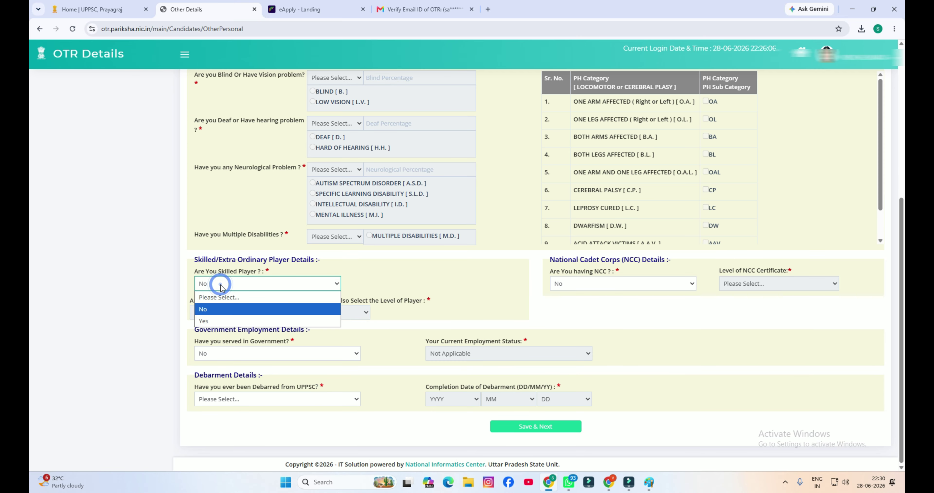
left_click(214, 309)
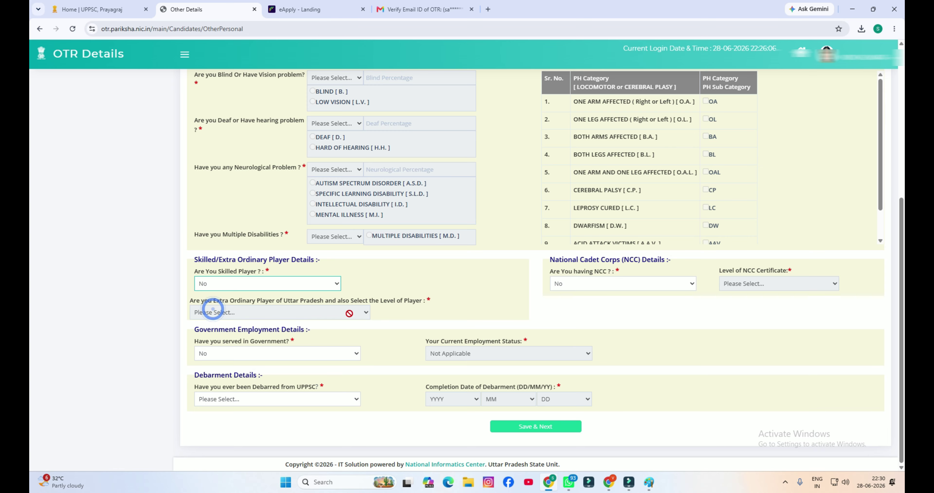
Answer No to having NCC and No to having served in Government
left_click(583, 290)
left_click(583, 307)
left_click(253, 356)
left_click(234, 378)
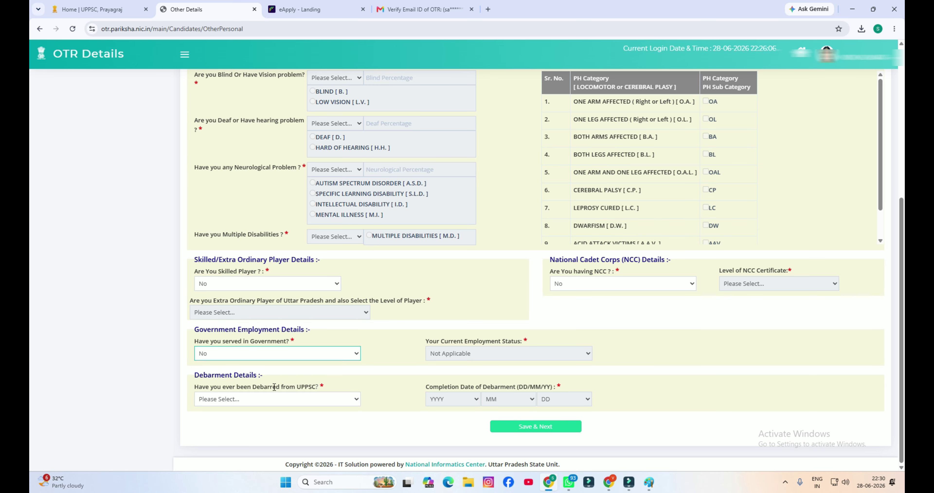
Set the debarment from UPPSC answer to No, then save the other personal details and continue to the communication details
left_click(242, 399)
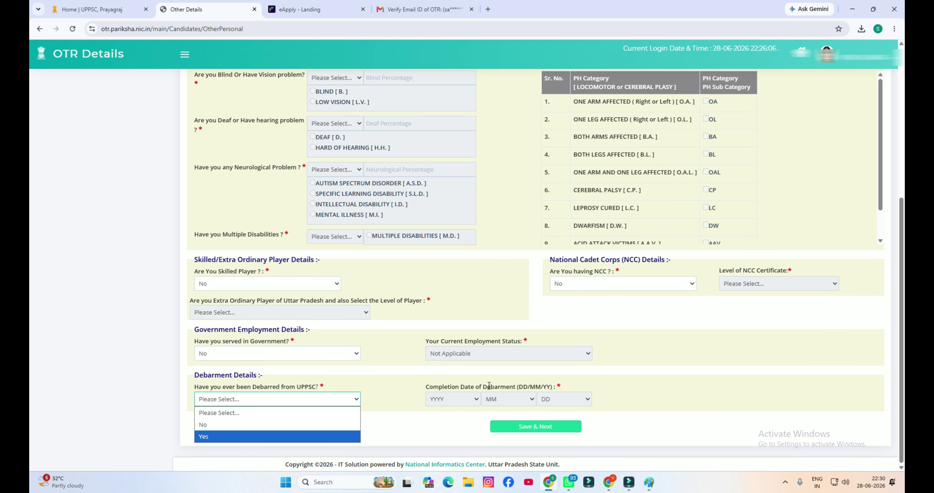
left_click(483, 425)
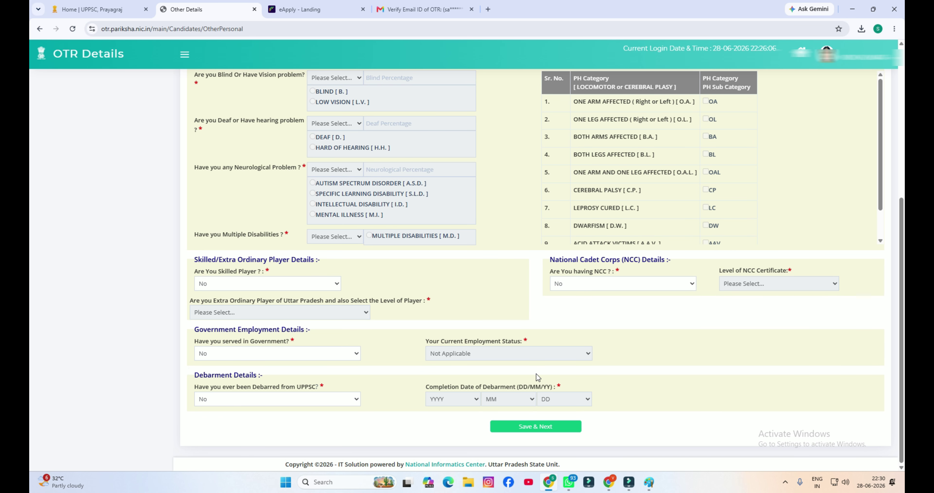
left_click(536, 427)
left_click(506, 100)
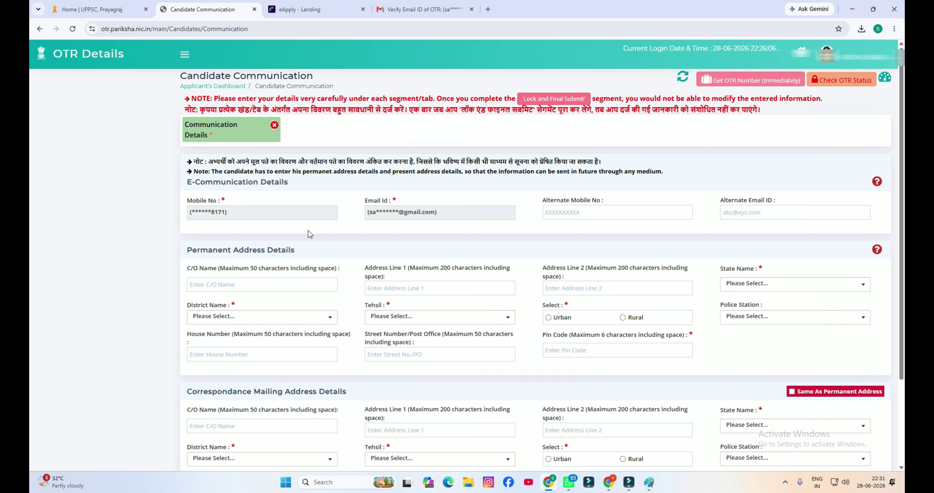
Complete the permanent and correspondence address details, save the communication details and confirm going to the next segment
scroll(294, 258, "down", 3)
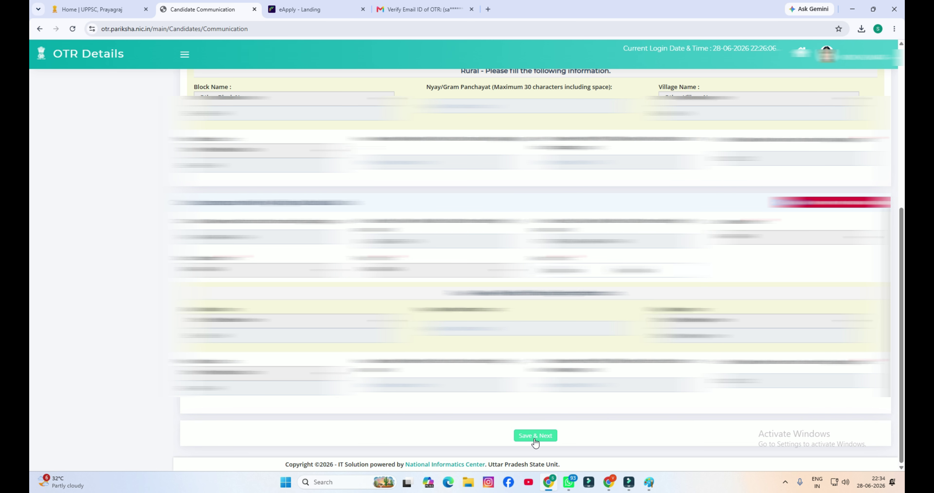
left_click(535, 439)
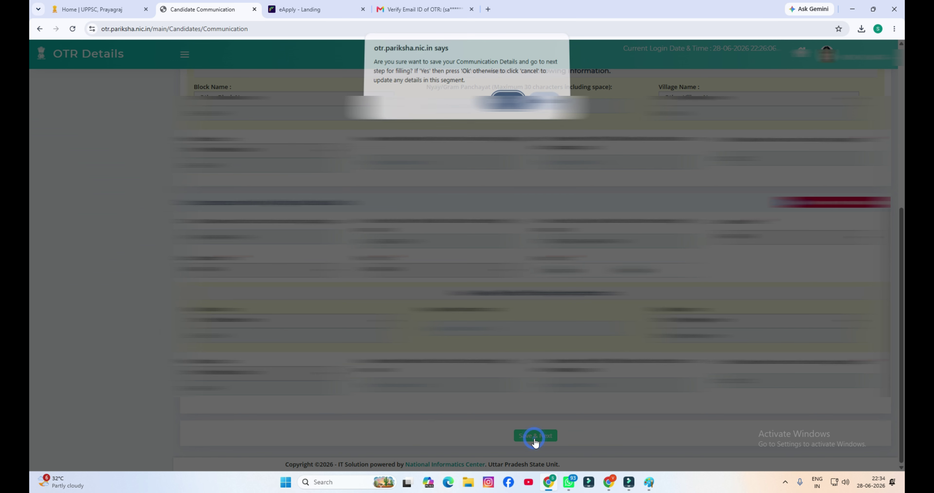
left_click(509, 104)
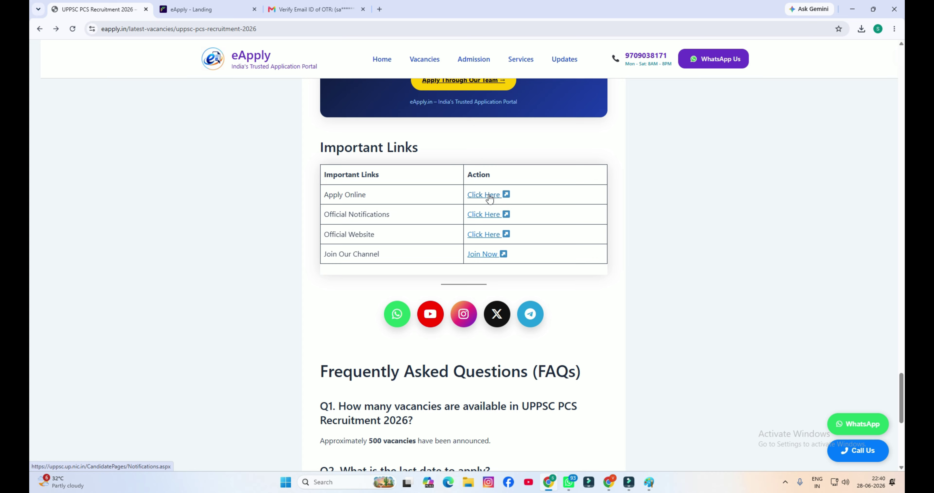
Open the Apply Online link for UPPSC PCS 2026 and apply for the Combined State/Upper Subordinate Services Examination by authenticating with OTR
left_click(484, 197)
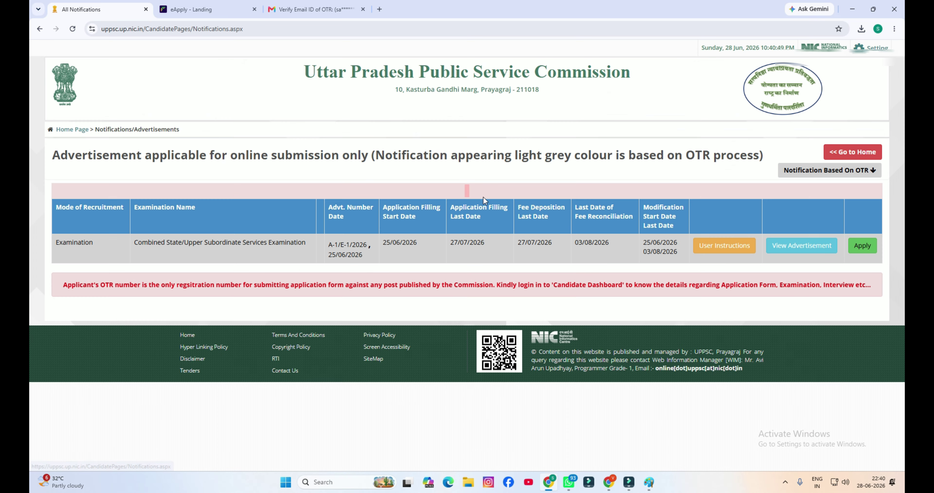
left_click(863, 245)
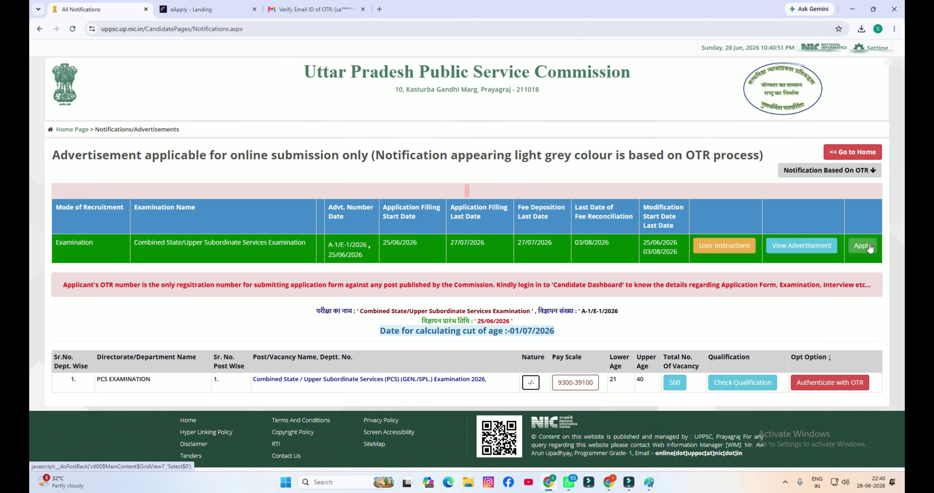
left_click(831, 386)
left_click(474, 228)
Answer Yes to having completed the OTR registration, enter the OTR number and proceed
left_click(484, 184)
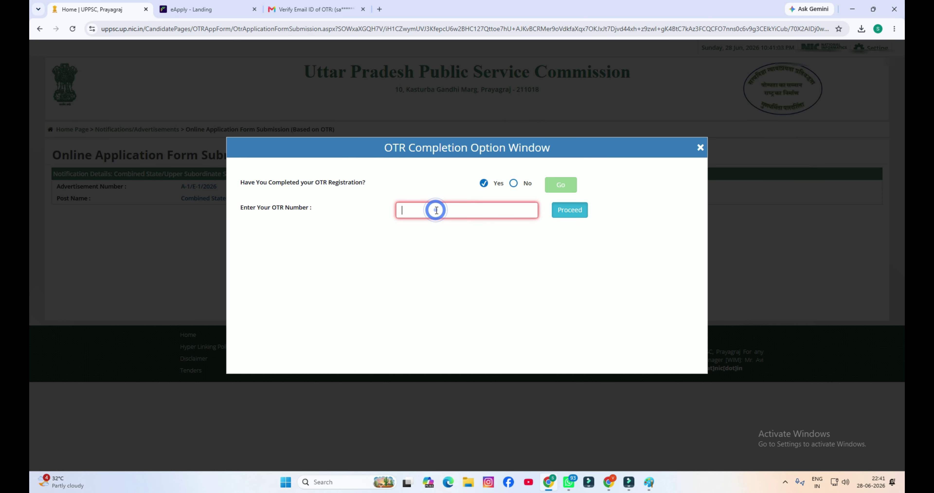
key("ctrl+v")
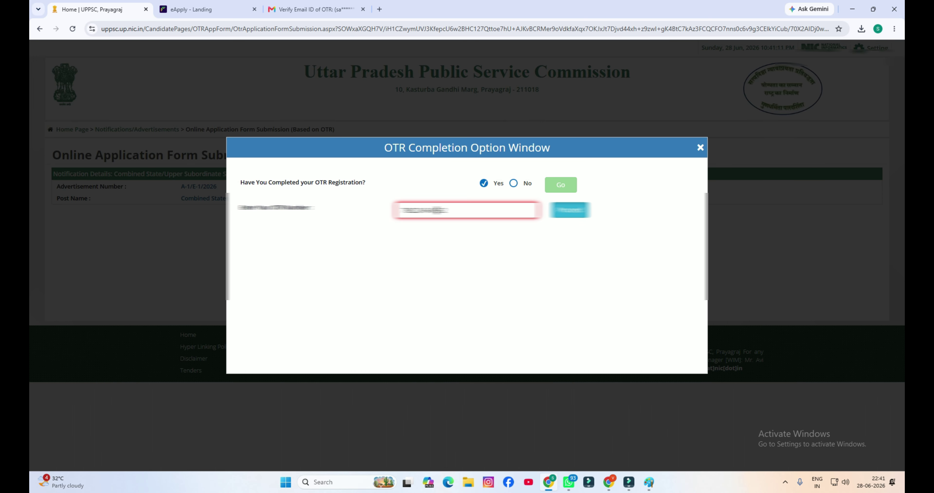
left_click(576, 215)
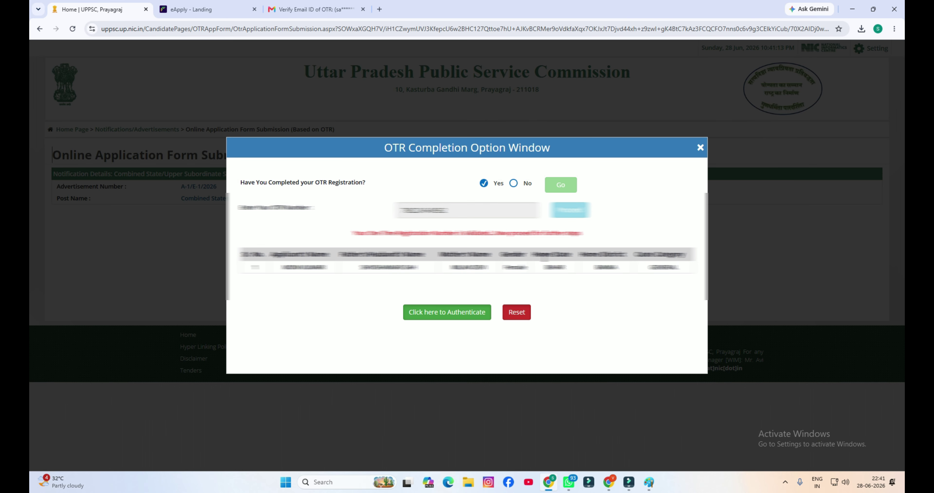
Start authenticating the applicant through OTP and choose the OTP device
left_click(439, 319)
left_click(500, 109)
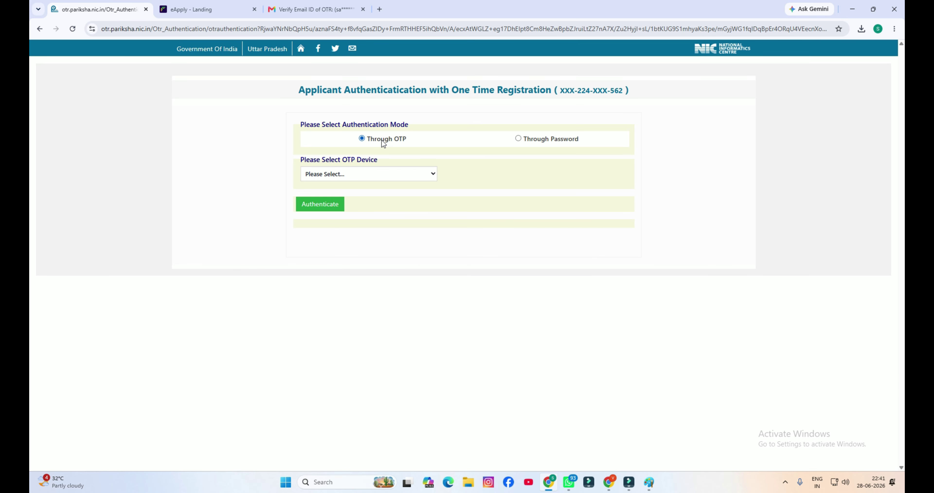
left_click(407, 176)
left_click(381, 203)
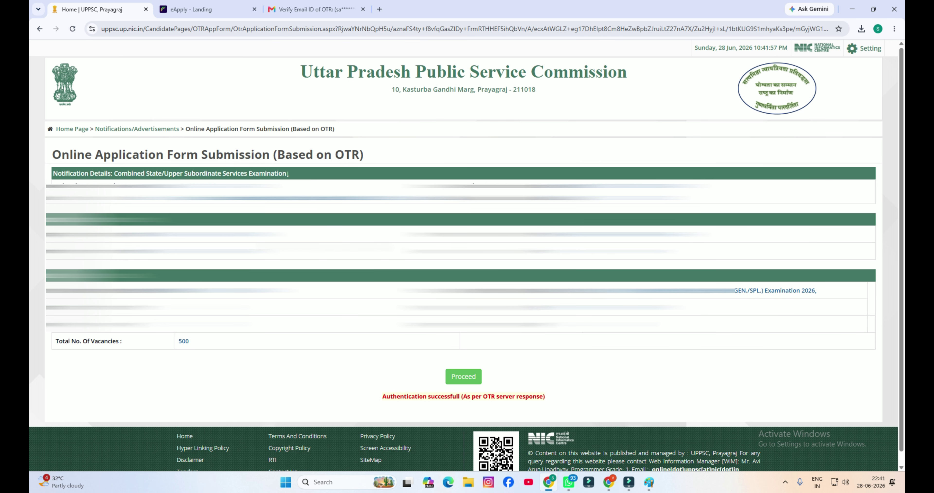
Proceed to the application form, set the Bachelors degree qualification to Yes and the Mandi Parishad age relaxation to No
left_click(472, 379)
scroll(660, 193, "down", 20)
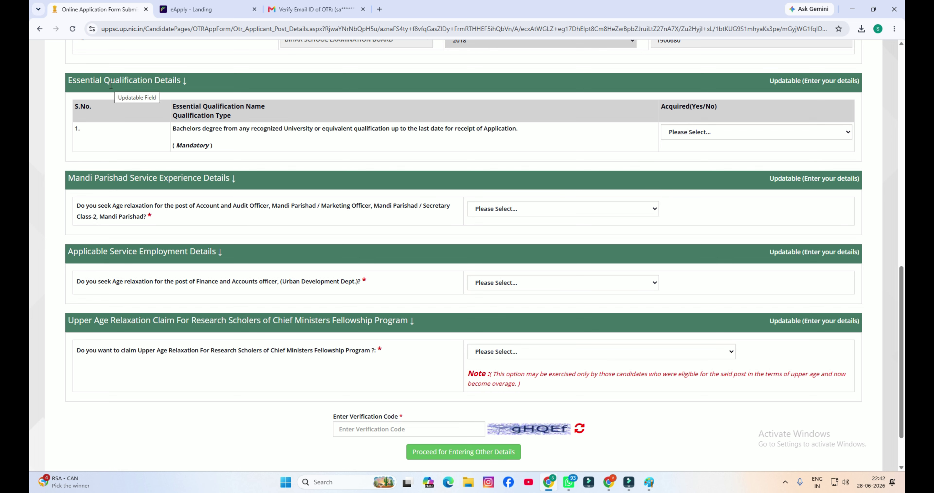
left_click(673, 137)
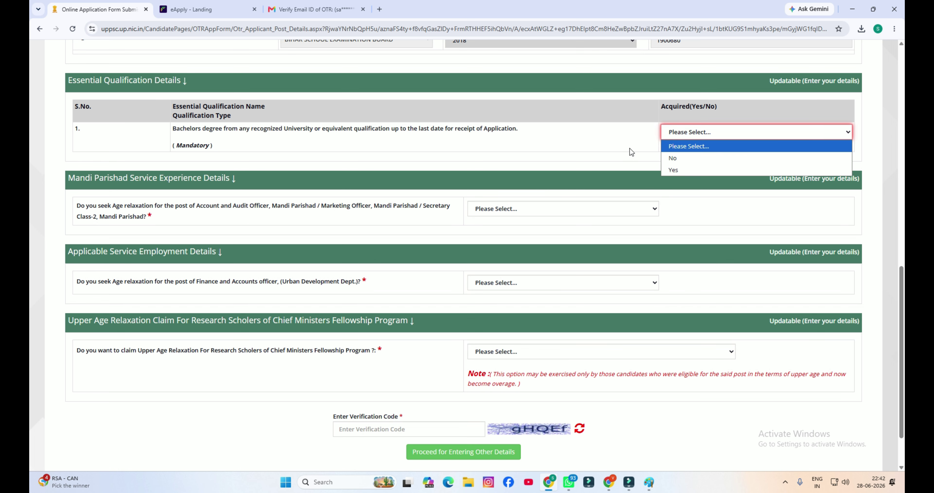
left_click(673, 170)
left_click(503, 210)
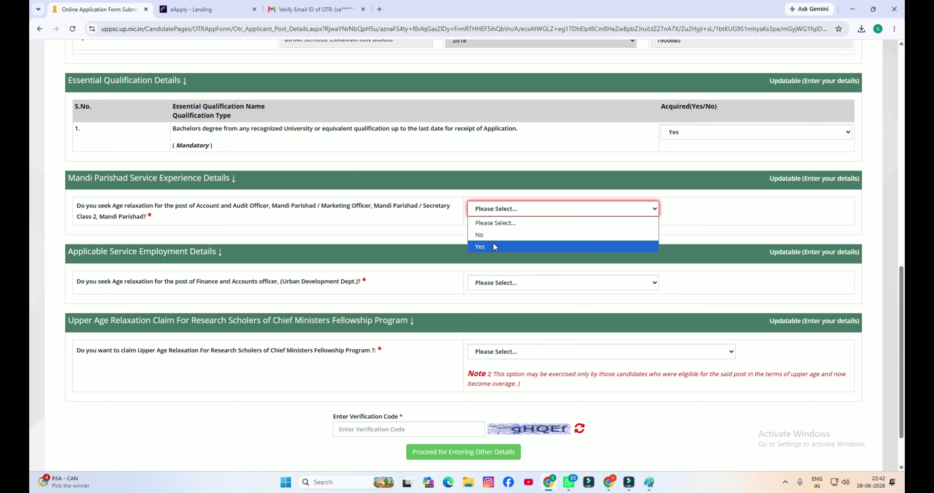
left_click(482, 235)
Set the Finance and Accounts officer age relaxation and the Chief Ministers Fellowship Program upper age relaxation claim to No
scroll(493, 237, "down", 3)
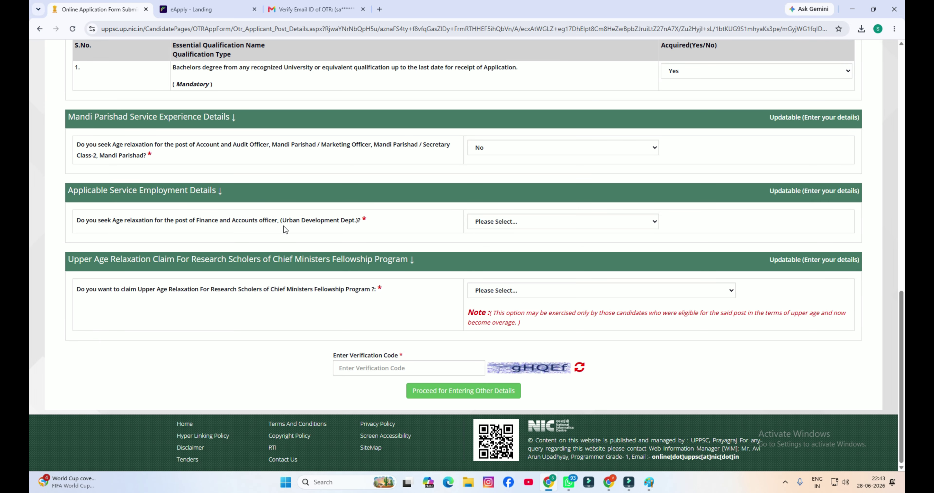
left_click(492, 222)
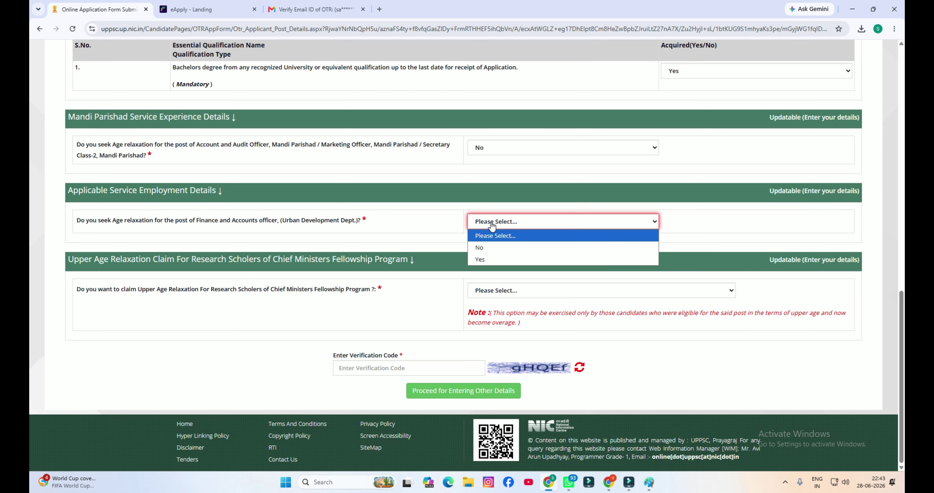
left_click(486, 248)
left_click(489, 290)
left_click(490, 318)
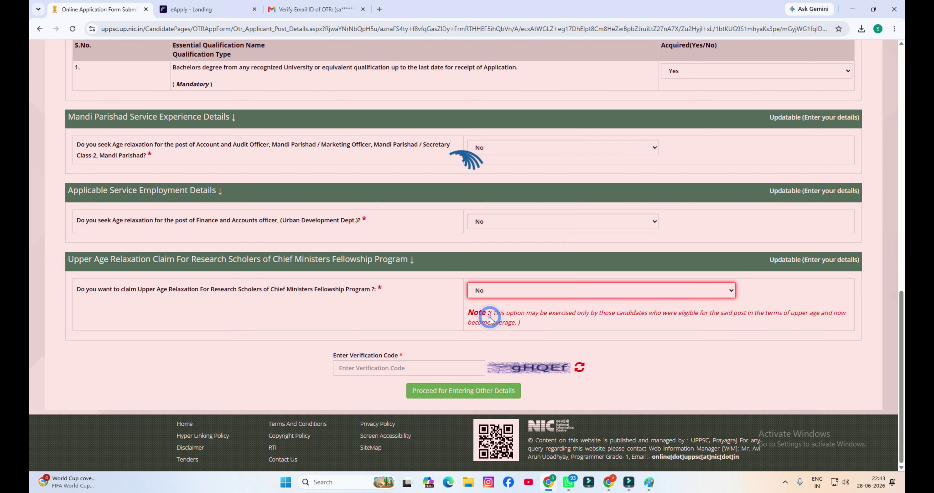
Enter the captcha verification code, proceed for entering other details and continue towards the Candidate Dashboard login
left_click(414, 367)
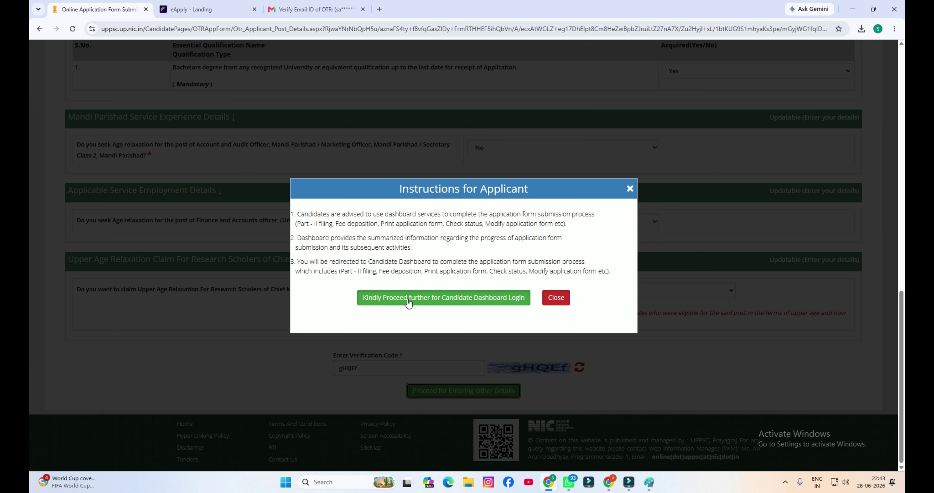
left_click(409, 302)
left_click(507, 132)
Open the Candidate Dashboard login and authenticate with the OTR number and the account password
mouse_move(299, 154)
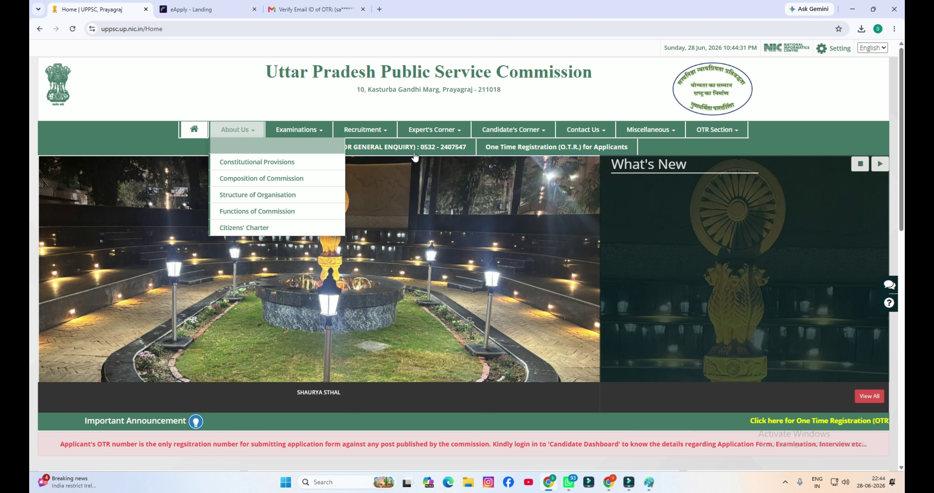
mouse_move(513, 131)
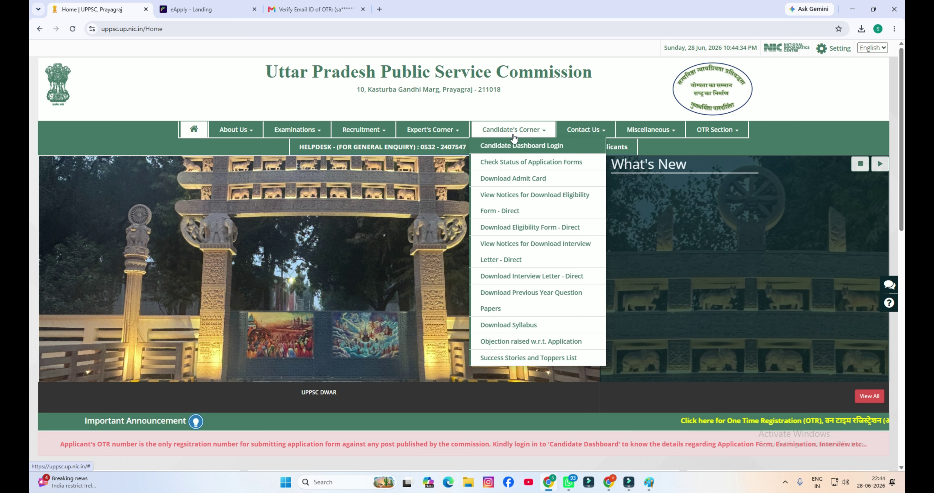
left_click(504, 146)
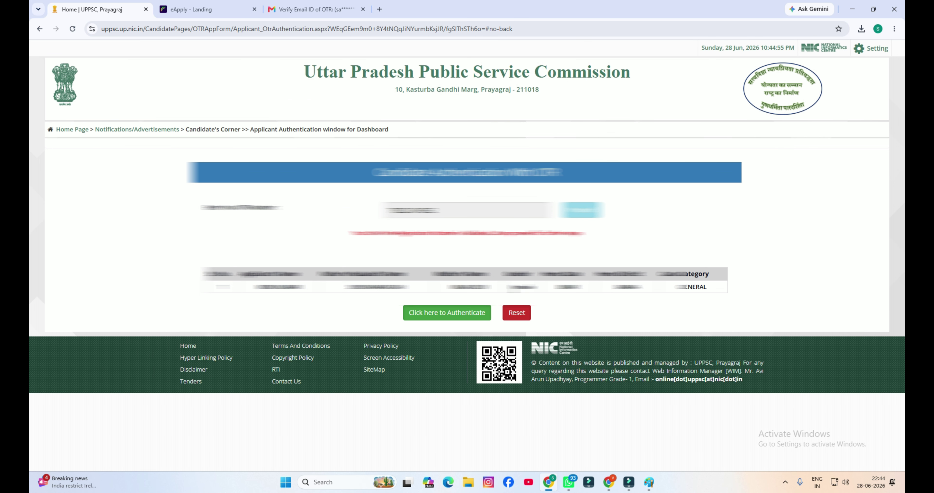
left_click(450, 312)
left_click(507, 86)
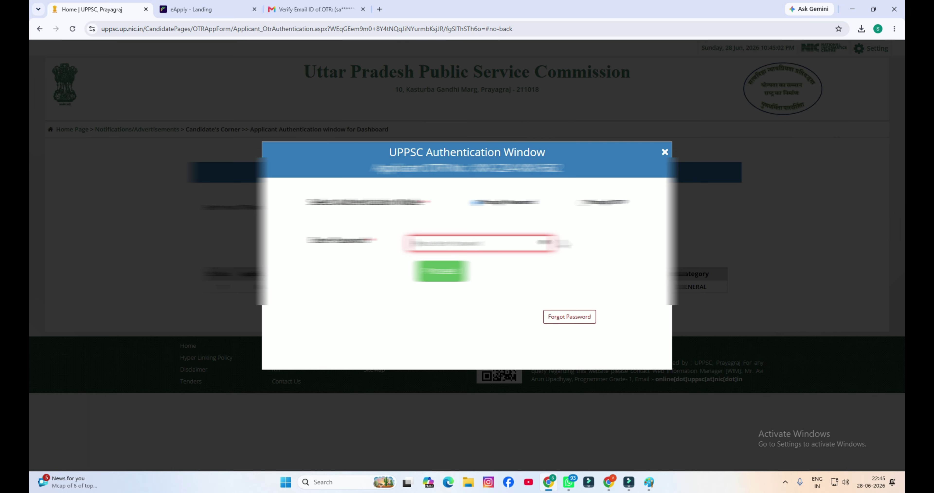
left_click(446, 273)
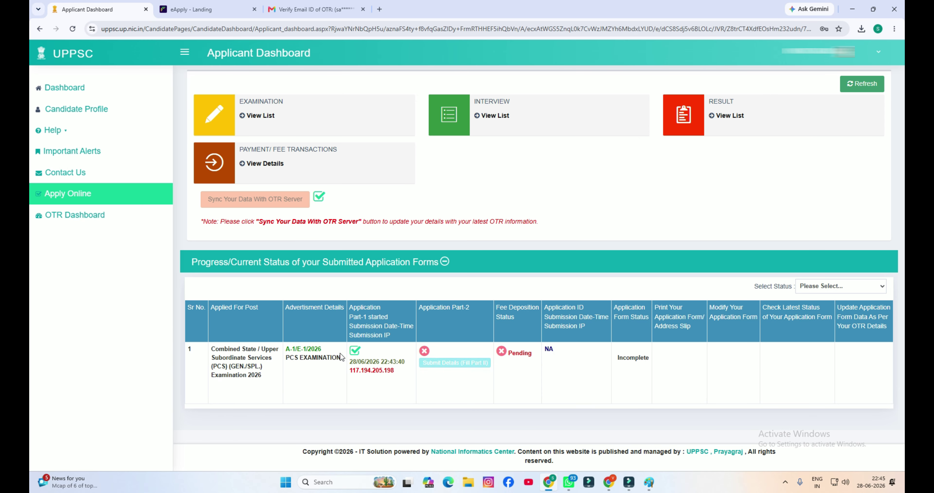
Open the Part-2 details of the PCS application and set the post graduate answer to No
left_click(458, 364)
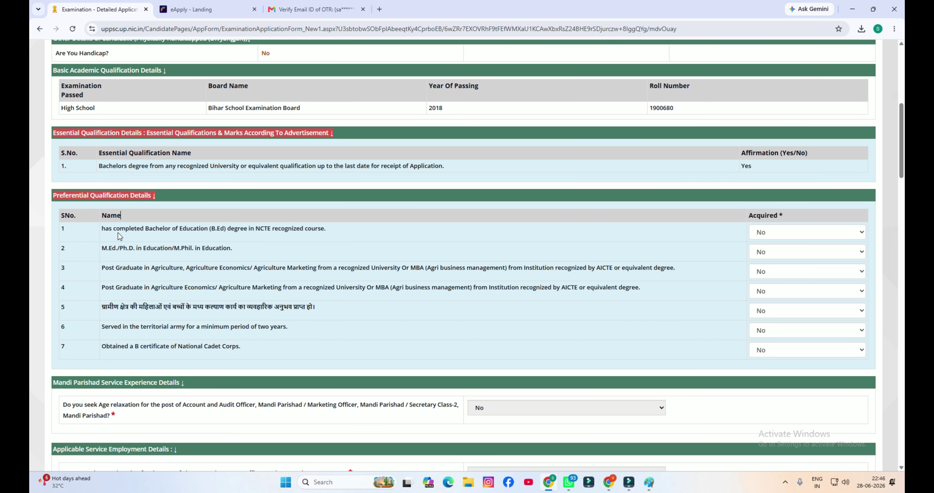
scroll(669, 237, "down", 8)
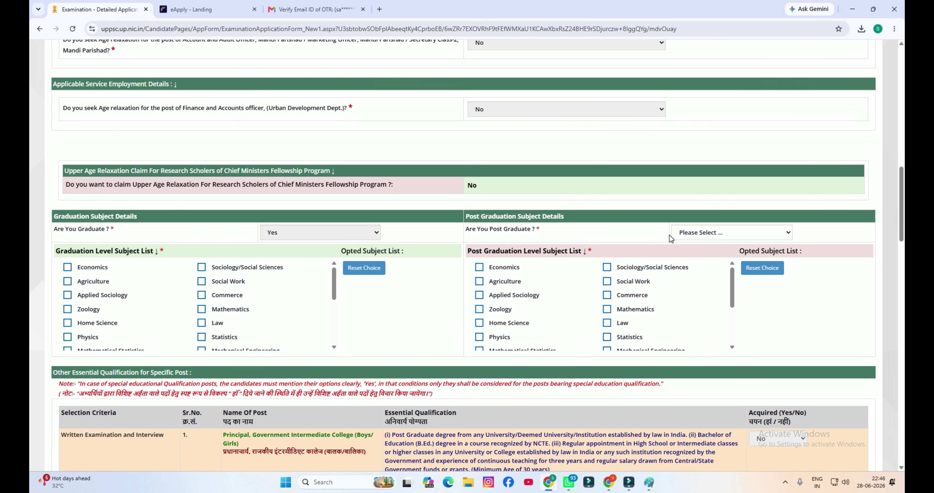
left_click(695, 232)
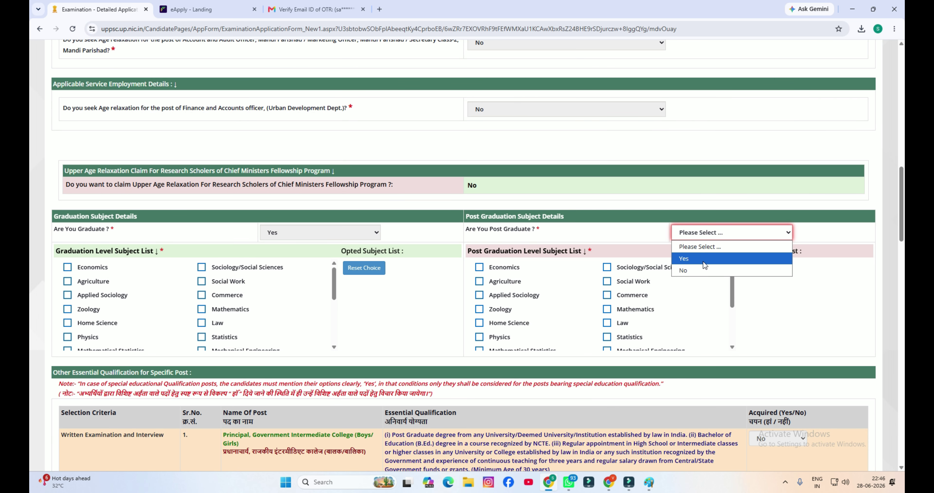
left_click(699, 270)
scroll(399, 253, "down", 1)
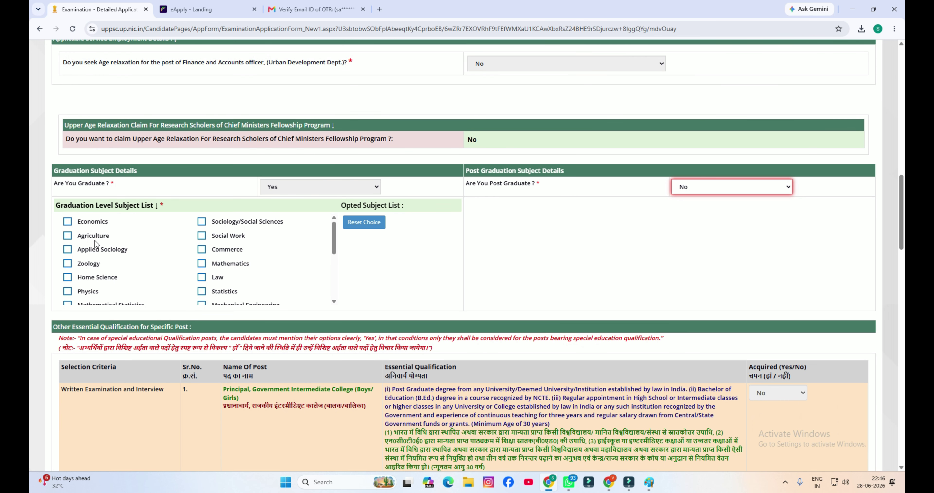
Complete the essential qualification answers for the specific posts, with Yes for posts 15 to 17, and set knowing Hindi in Devnagari Lipi to Yes
scroll(87, 255, "down", 2)
scroll(428, 256, "down", 7)
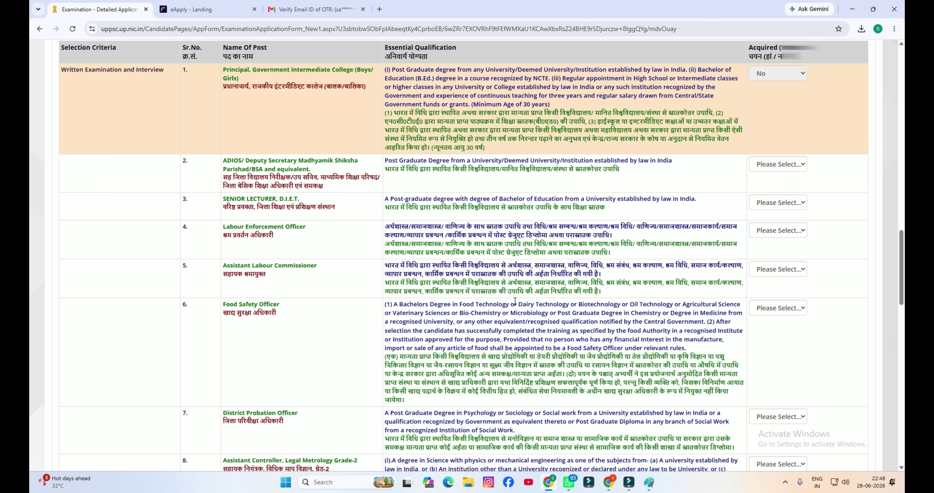
scroll(515, 301, "down", 10)
scroll(143, 276, "down", 4)
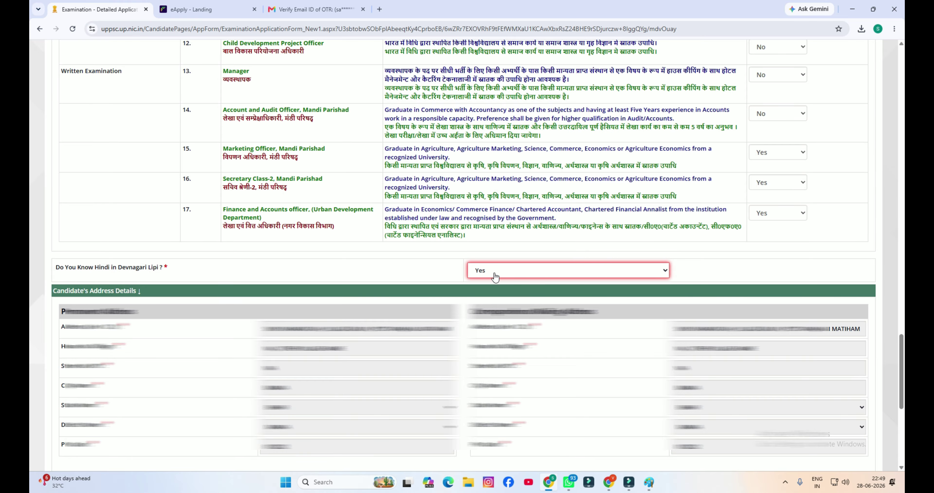
Accept the declaration with Yes, preview the application form and continue towards the fee payment
scroll(491, 276, "down", 6)
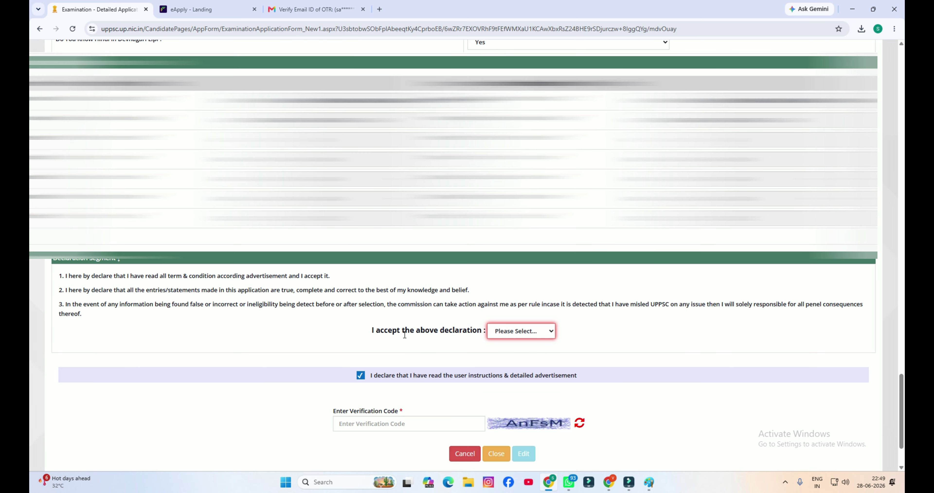
left_click(514, 335)
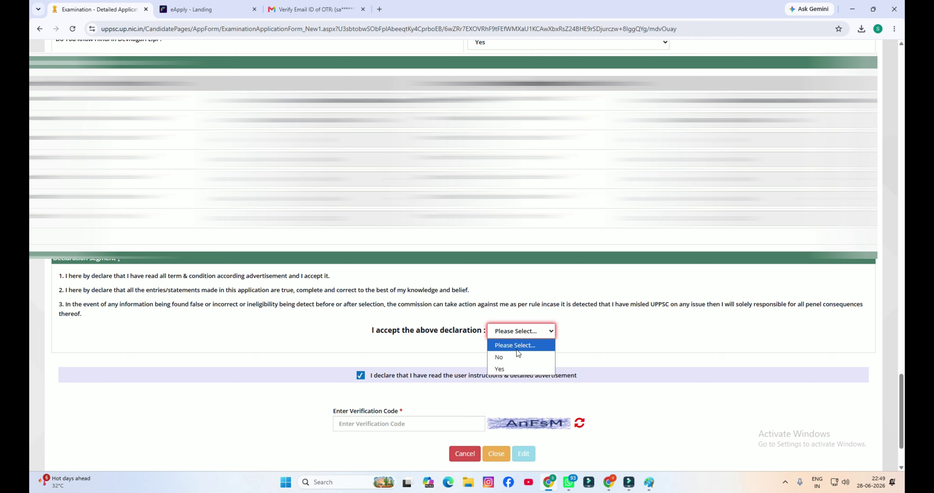
left_click(514, 367)
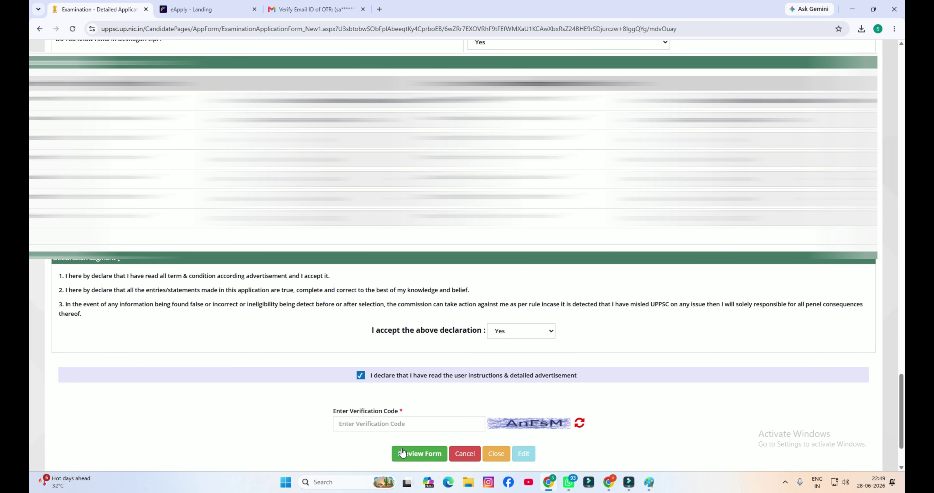
left_click(417, 454)
left_click(476, 379)
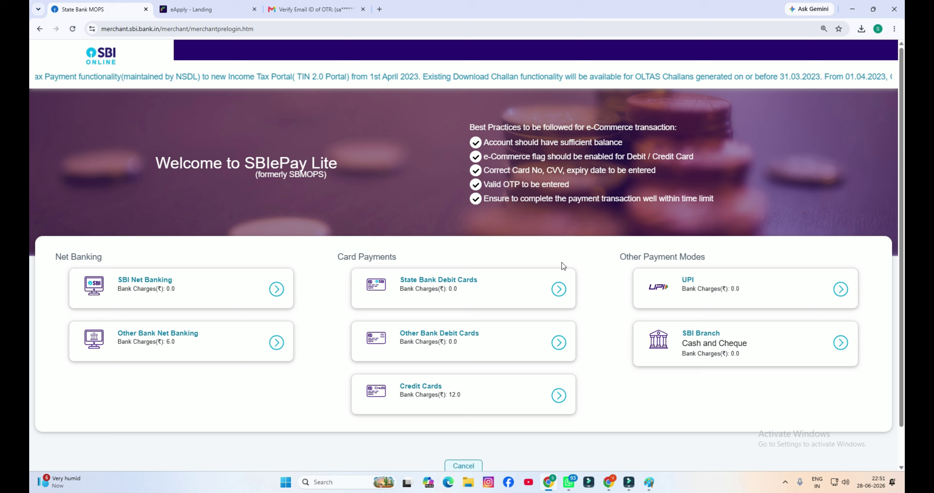
Open the eApply website in a new tab and view the service page for UPPSC PCS Recruitment 2026 among its vacancies
left_click(399, 9)
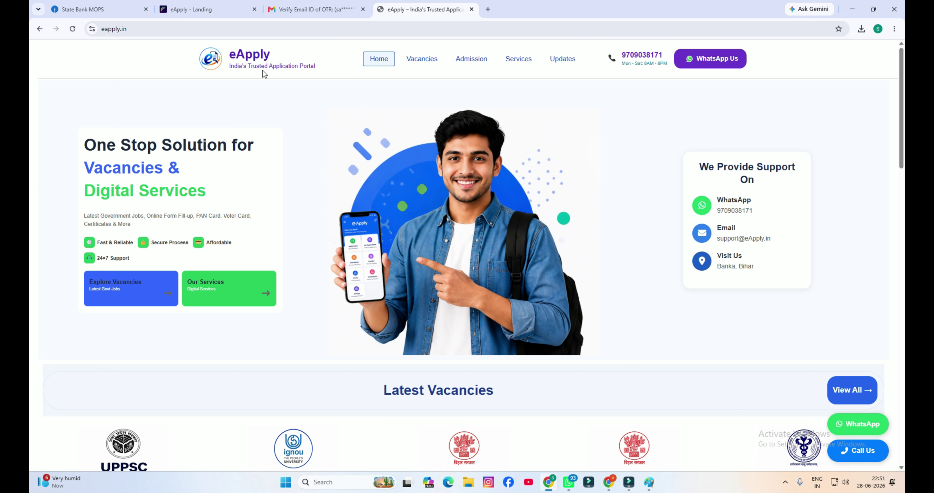
left_click(429, 62)
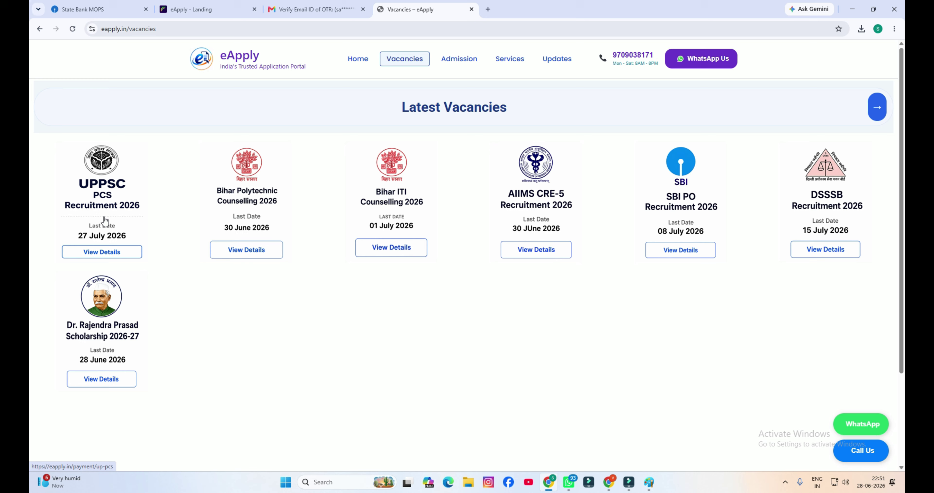
left_click(110, 252)
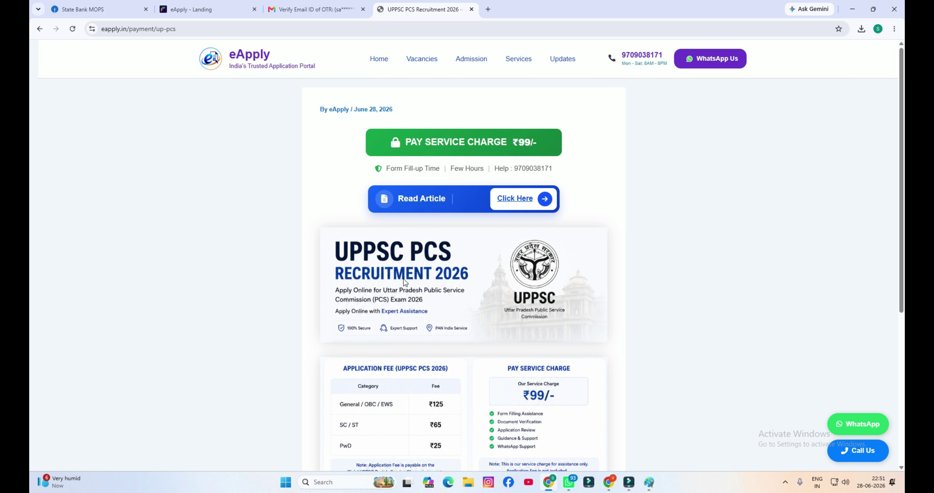
scroll(404, 279, "down", 3)
scroll(422, 284, "up", 3)
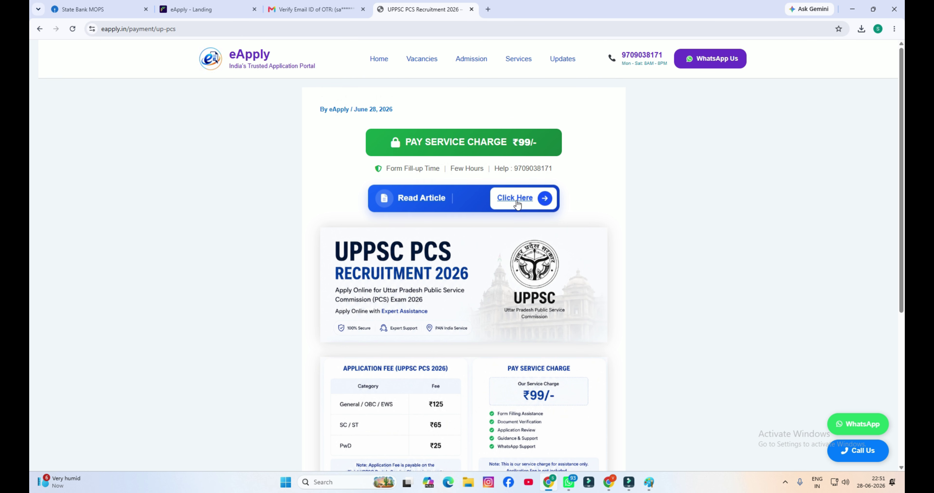